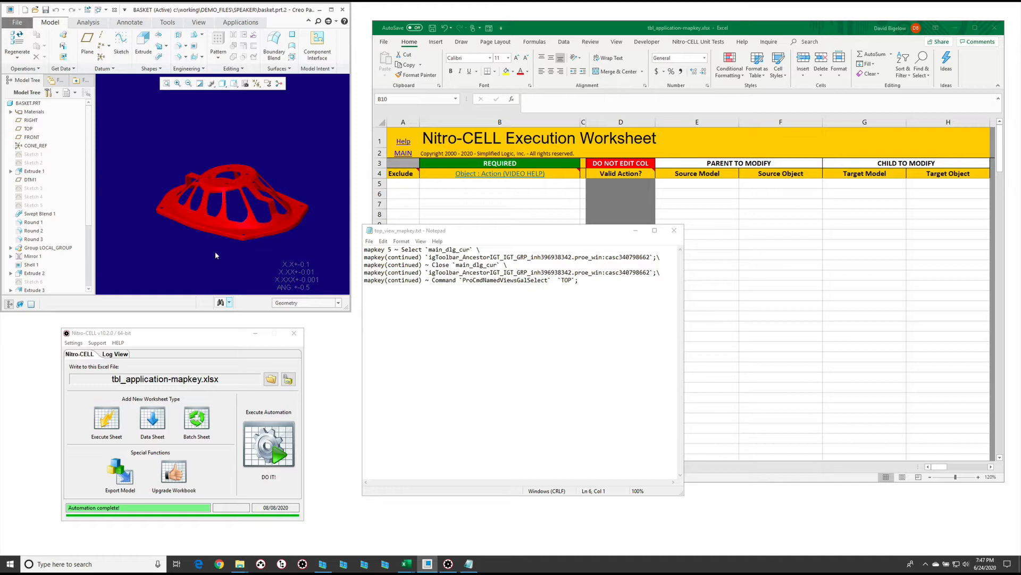
{"action": "left_click_drag", "start_coordinate": [225, 238], "coordinate": [226, 237]}
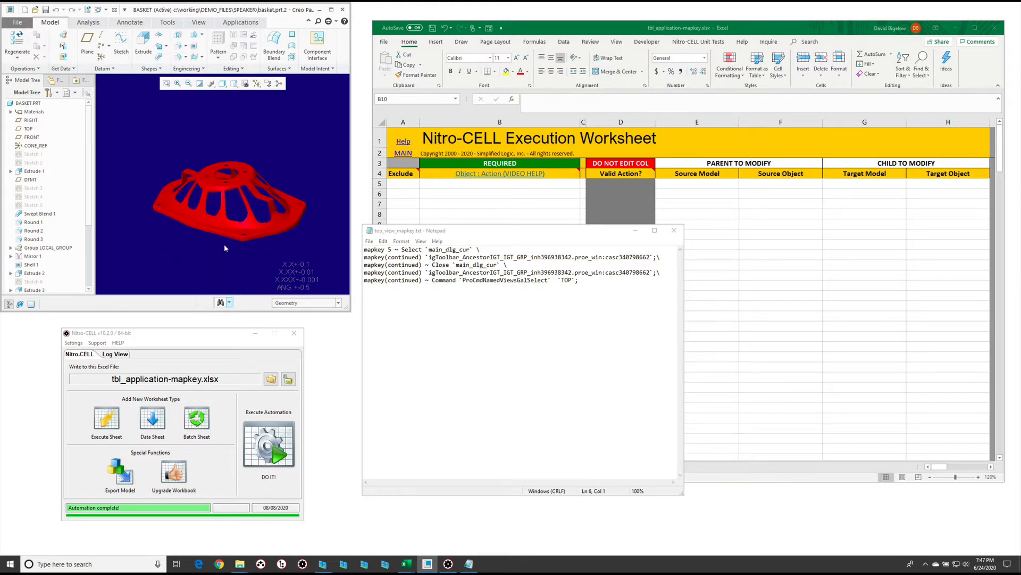
{"action": "left_click_drag", "start_coordinate": [224, 244], "coordinate": [217, 244]}
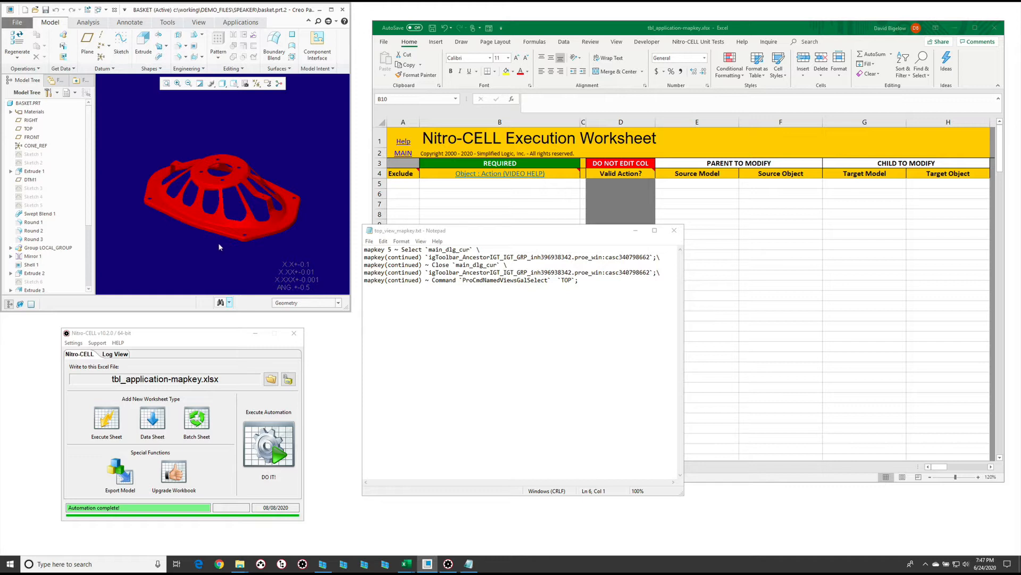
{"action": "left_click_drag", "start_coordinate": [213, 245], "coordinate": [244, 246]}
{"action": "left_click", "coordinate": [469, 266]}
{"action": "left_click", "coordinate": [449, 273]}
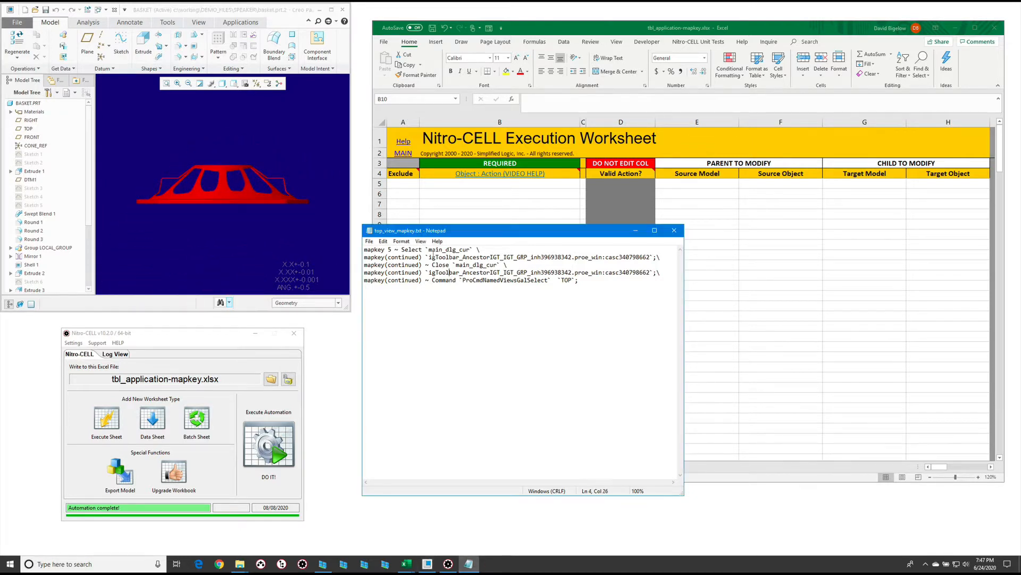
- Move the Notepad window aside and add a new worksheet named mapkeys to the Excel workbook
{"action": "left_click_drag", "start_coordinate": [482, 235], "coordinate": [438, 243]}
{"action": "left_click", "coordinate": [485, 220]}
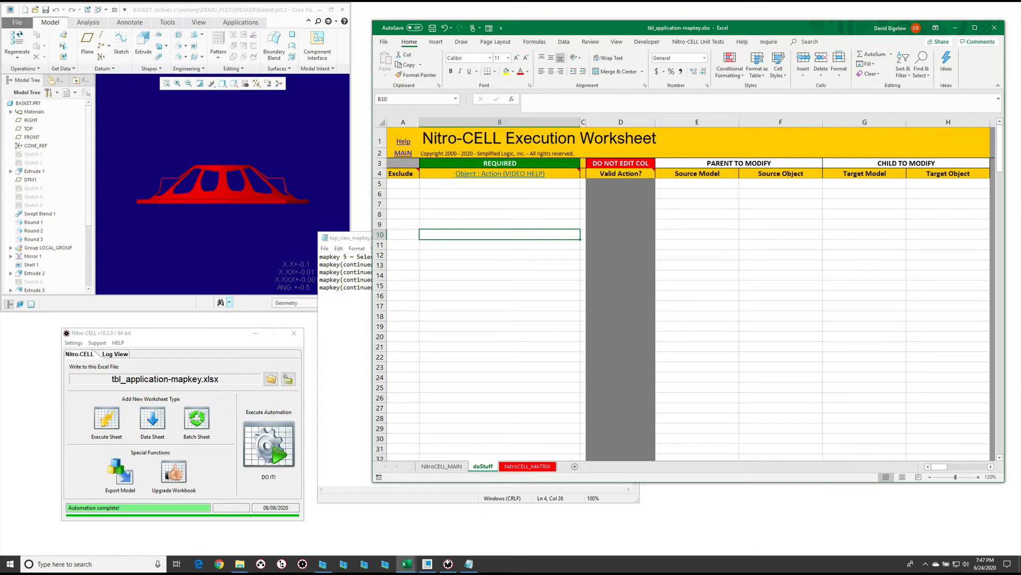
{"action": "left_click", "coordinate": [574, 466]}
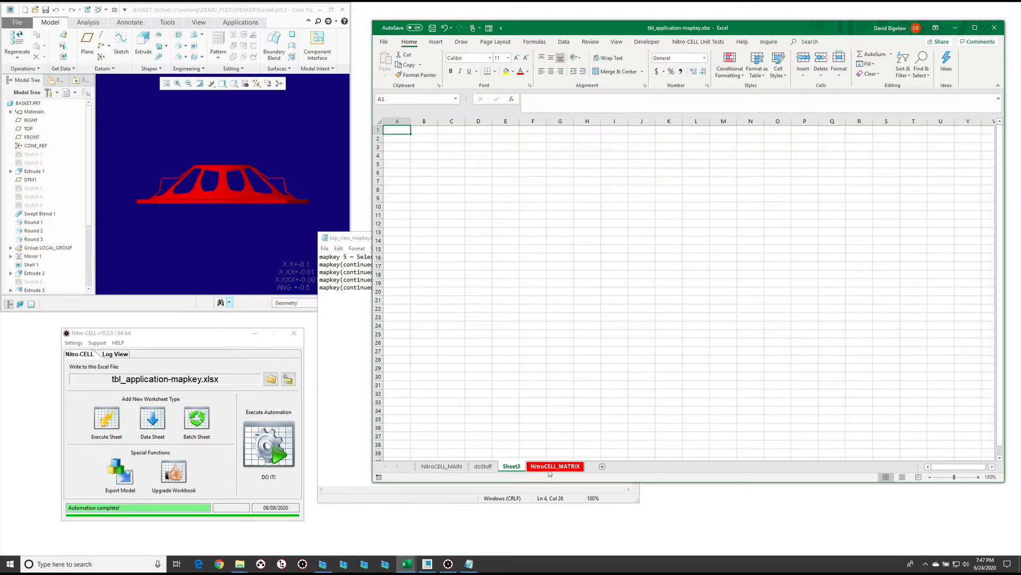
{"action": "double_click", "coordinate": [511, 466]}
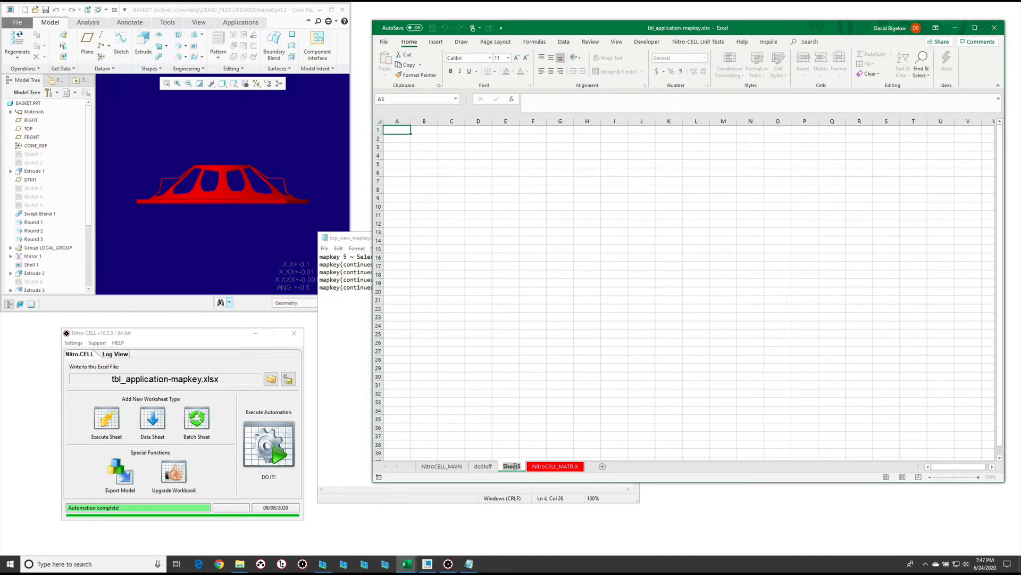
{"action": "type", "text": "mapkeys"}
{"action": "key", "text": "Return"}
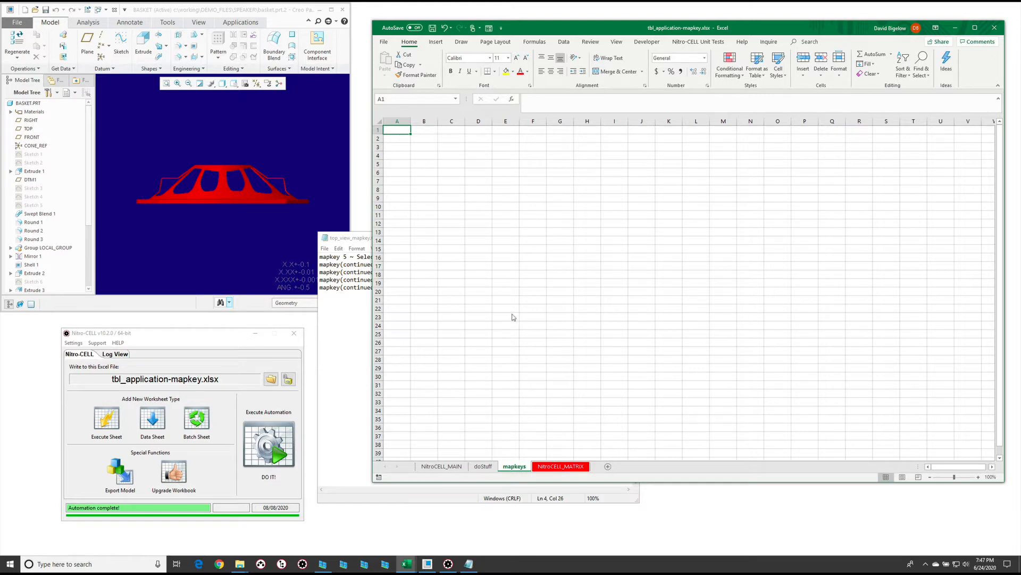
{"action": "left_click", "coordinate": [451, 155]}
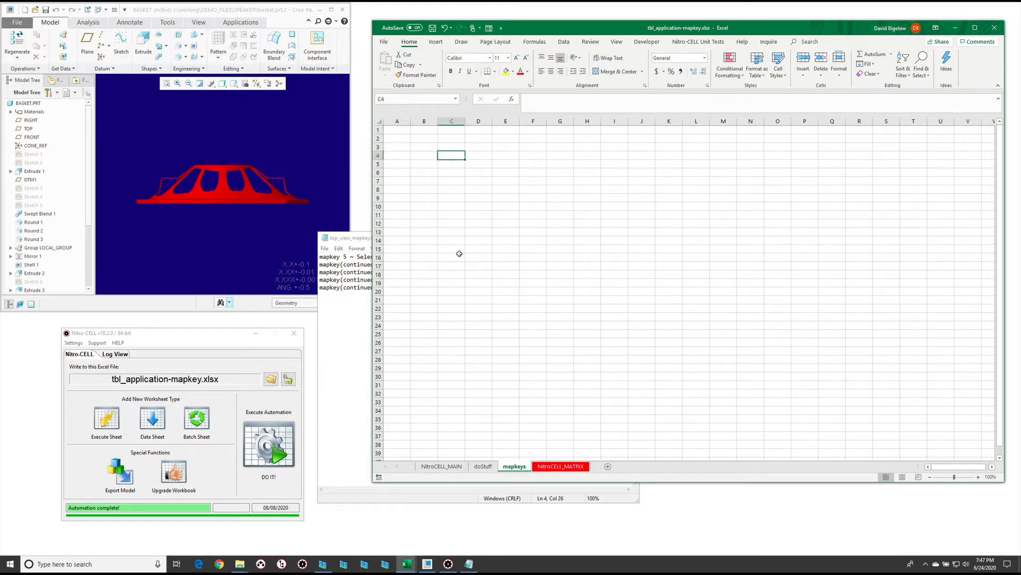
- Enter the formula =nc_command[tbl_application : MAPKEY] in cell B10 of the doStuff sheet
{"action": "left_click", "coordinate": [482, 466]}
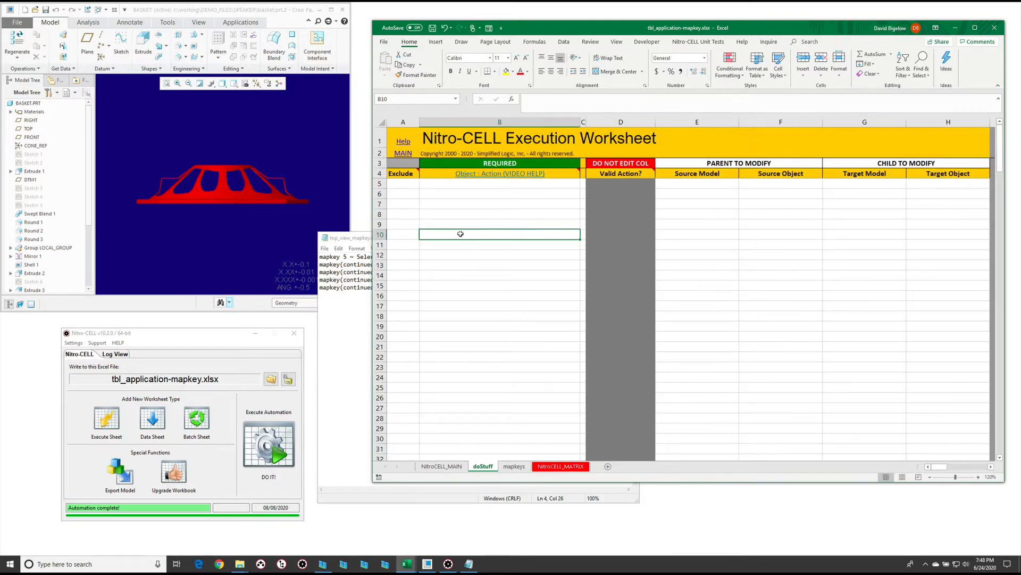
{"action": "type", "text": "=nc_command["}
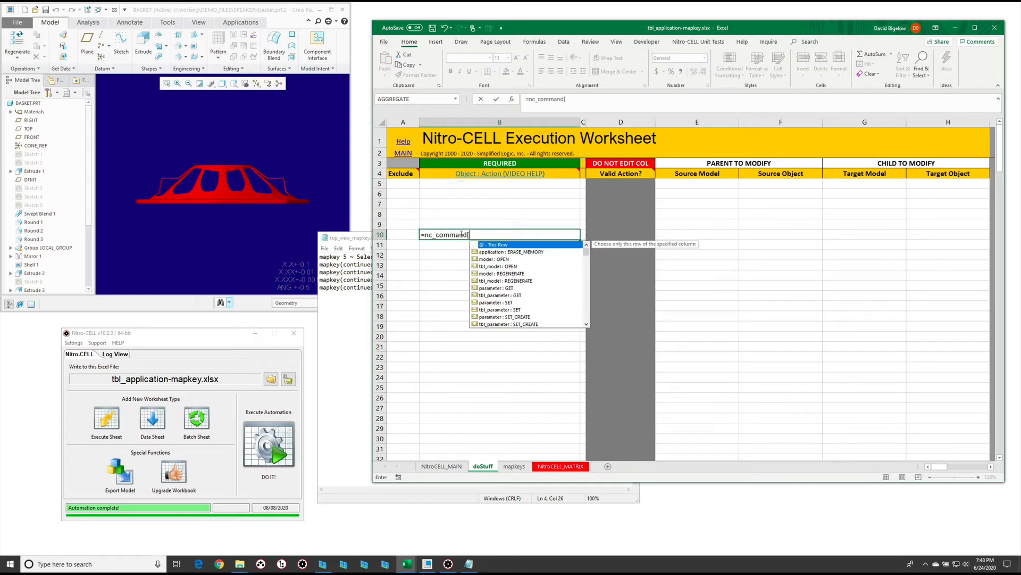
{"action": "type", "text": "mapk"}
{"action": "key", "text": "Down"}
{"action": "key", "text": "Tab"}
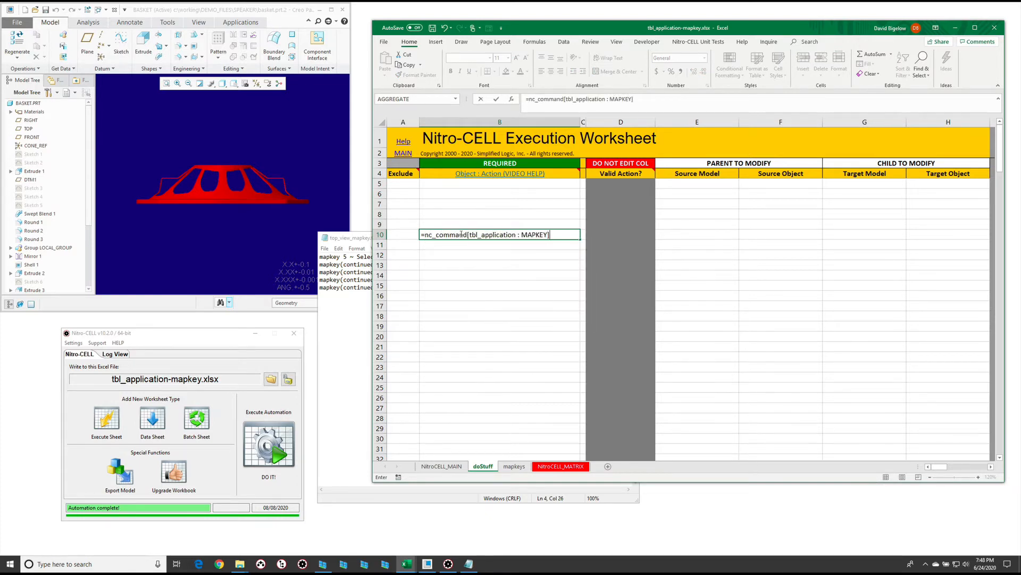
{"action": "key", "text": "Return"}
- Following the MAPKEY action's argument note, enter the column headers itemName and mapkeySeq in C4 and D4 of the mapkeys sheet
{"action": "left_click", "coordinate": [706, 236]}
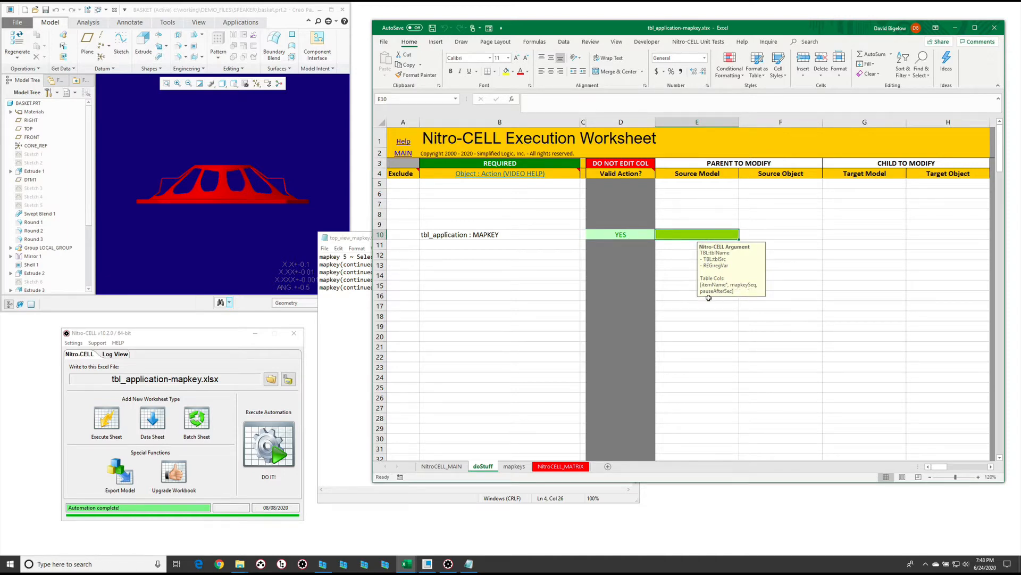
{"action": "left_click", "coordinate": [512, 467]}
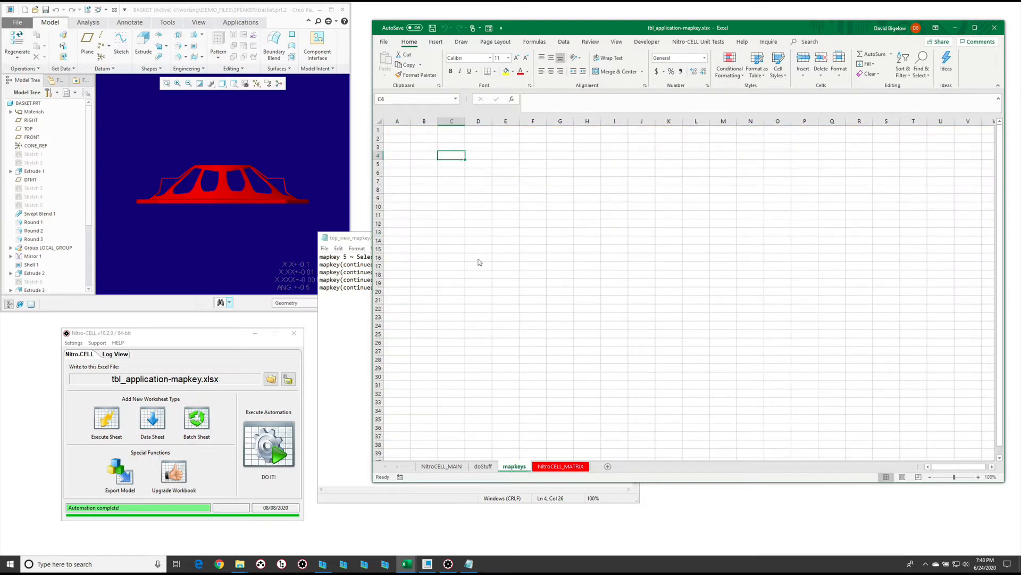
{"action": "left_click", "coordinate": [482, 467]}
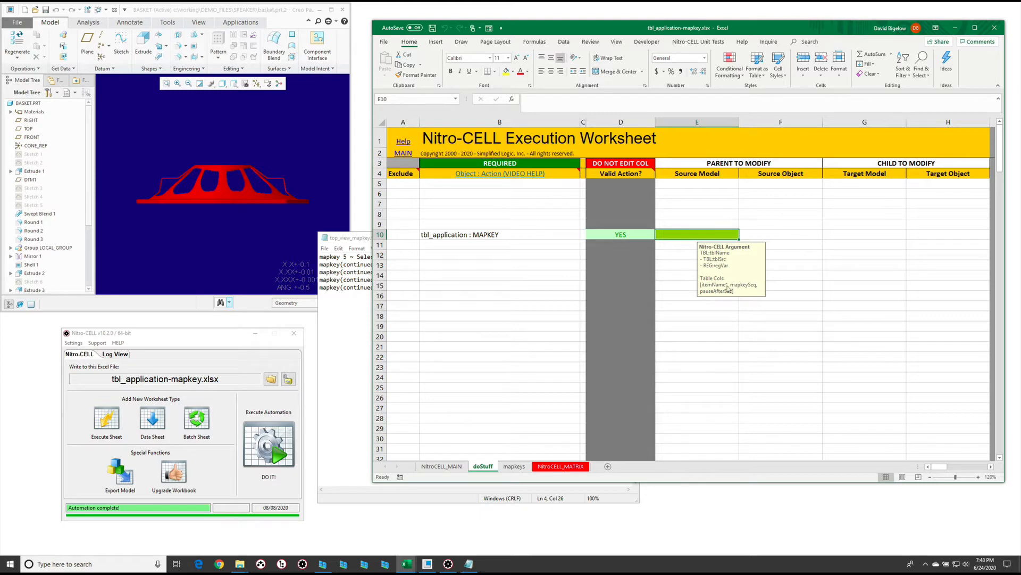
{"action": "left_click", "coordinate": [512, 467]}
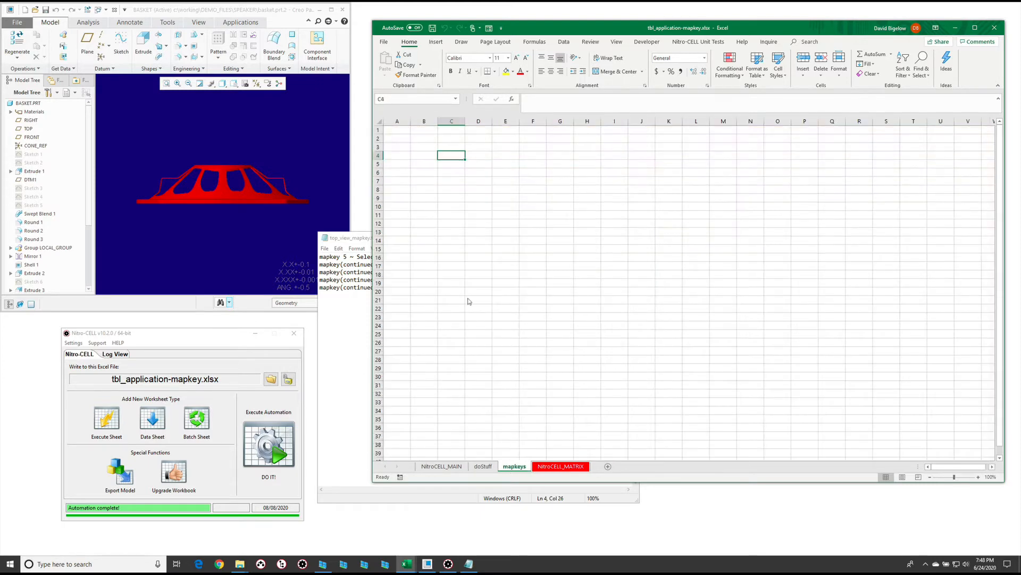
{"action": "type", "text": "itemN"}
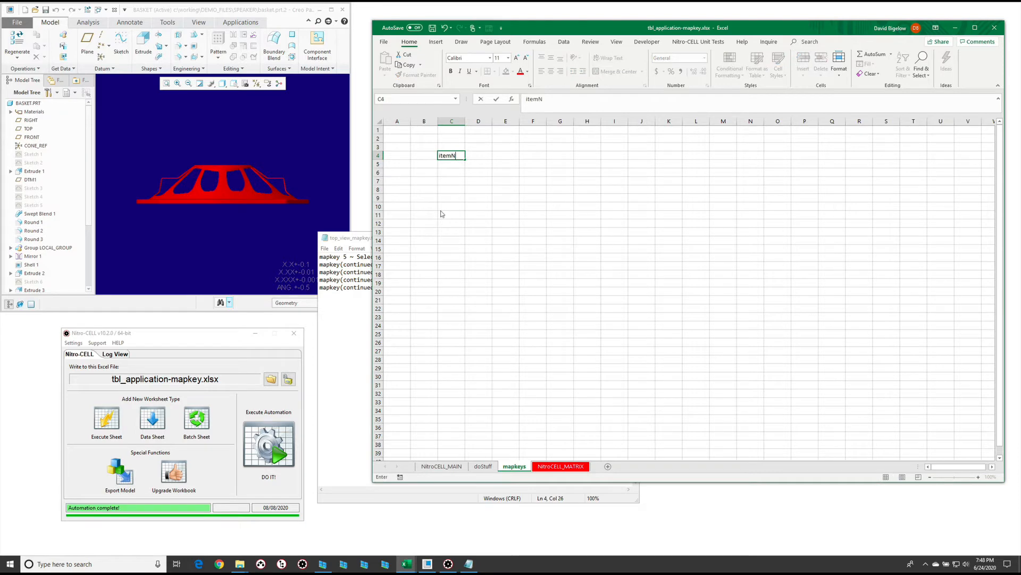
{"action": "type", "text": "ame"}
{"action": "key", "text": "Tab"}
{"action": "type", "text": "m"}
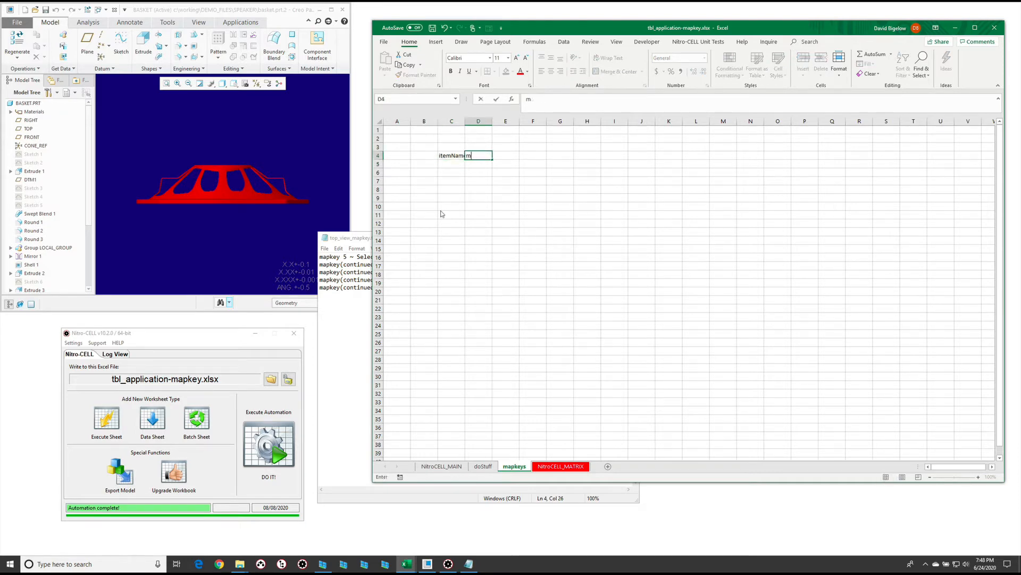
{"action": "type", "text": "apkeySeq"}
{"action": "key", "text": "Return"}
- Convert the range C4:D5 into a table that uses its first row as headers
{"action": "left_click_drag", "start_coordinate": [454, 158], "coordinate": [479, 161]}
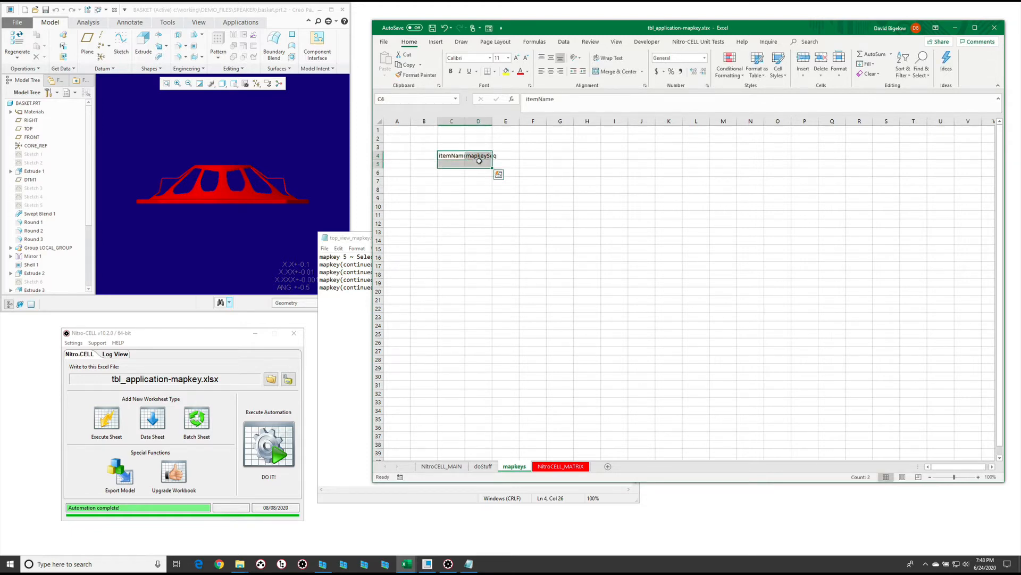
{"action": "key", "text": "ctrl+t"}
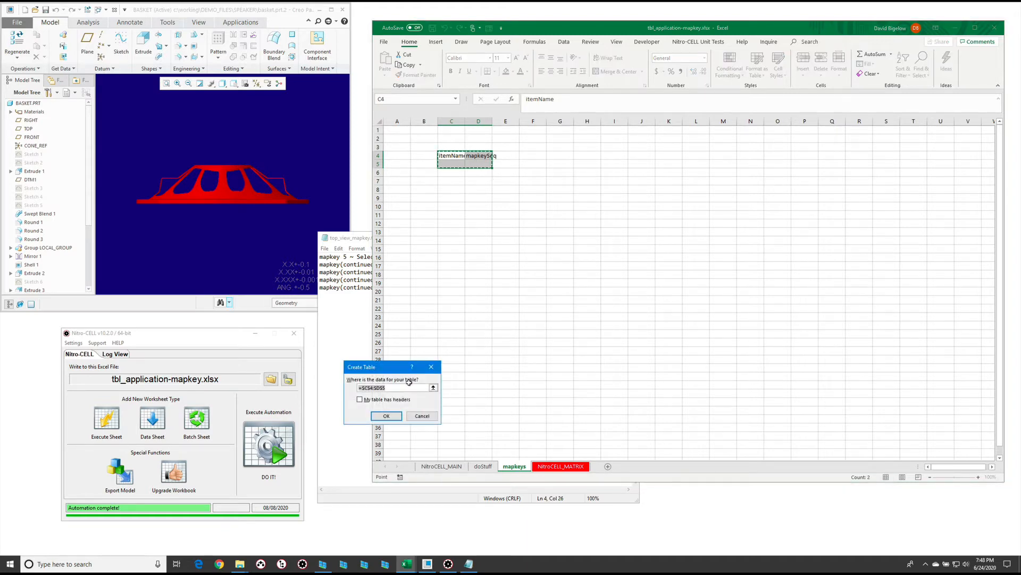
{"action": "left_click", "coordinate": [399, 398]}
{"action": "left_click", "coordinate": [394, 416]}
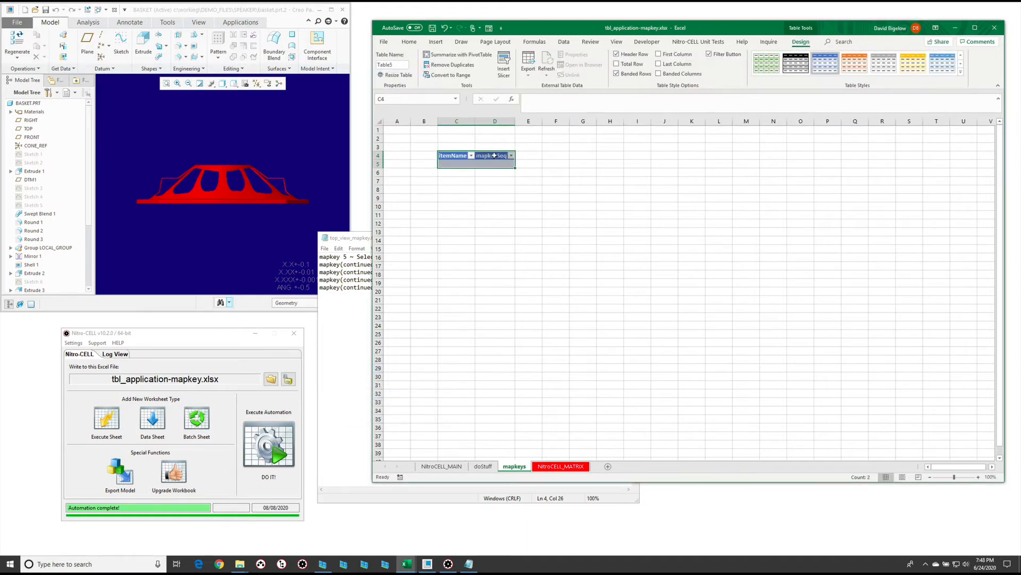
{"action": "left_click", "coordinate": [493, 181]}
- Name the new table mapkeyTbl
{"action": "left_click", "coordinate": [484, 163]}
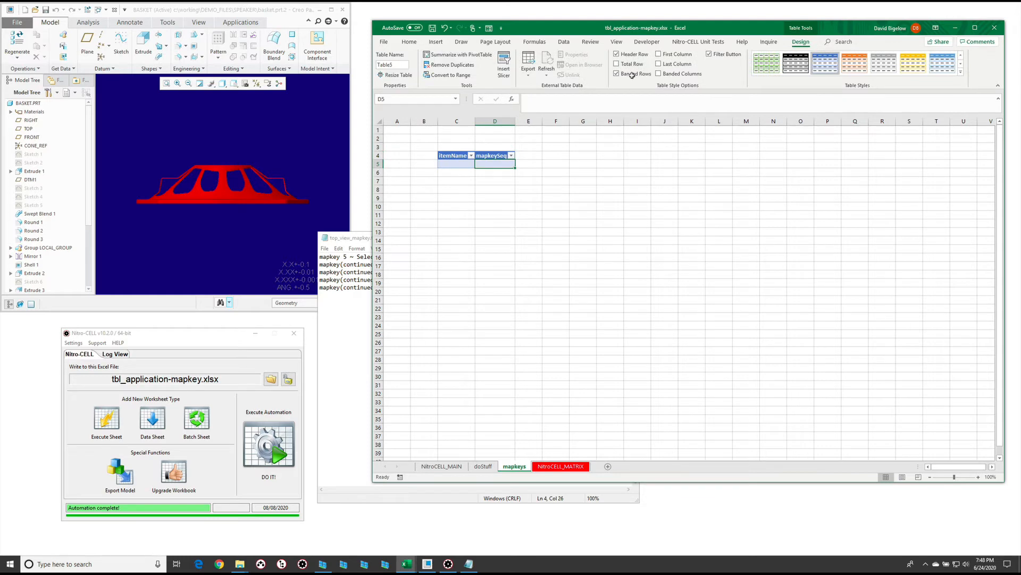
{"action": "left_click", "coordinate": [404, 65]}
{"action": "type", "text": "mapkey"}
{"action": "left_click", "coordinate": [493, 181]}
- Enter basket.prt as the itemName value in the table's first row
{"action": "left_click", "coordinate": [456, 164]}
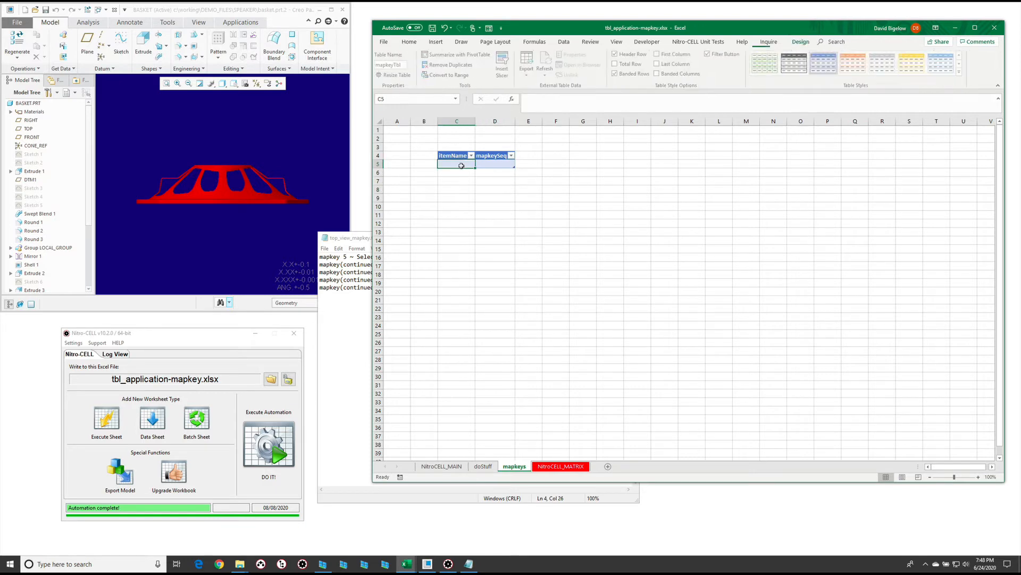
{"action": "type", "text": "b"}
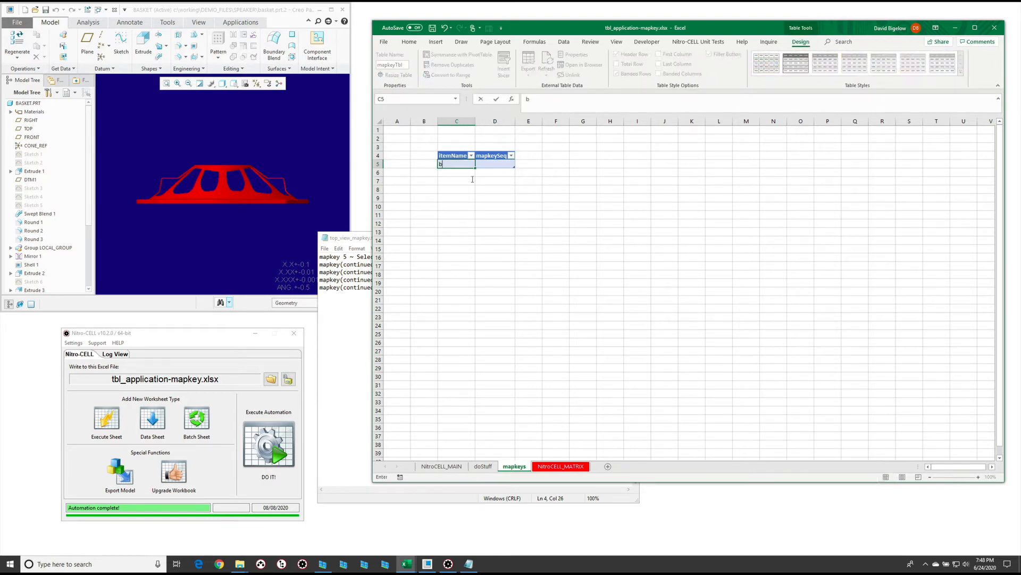
{"action": "type", "text": "asket.prt"}
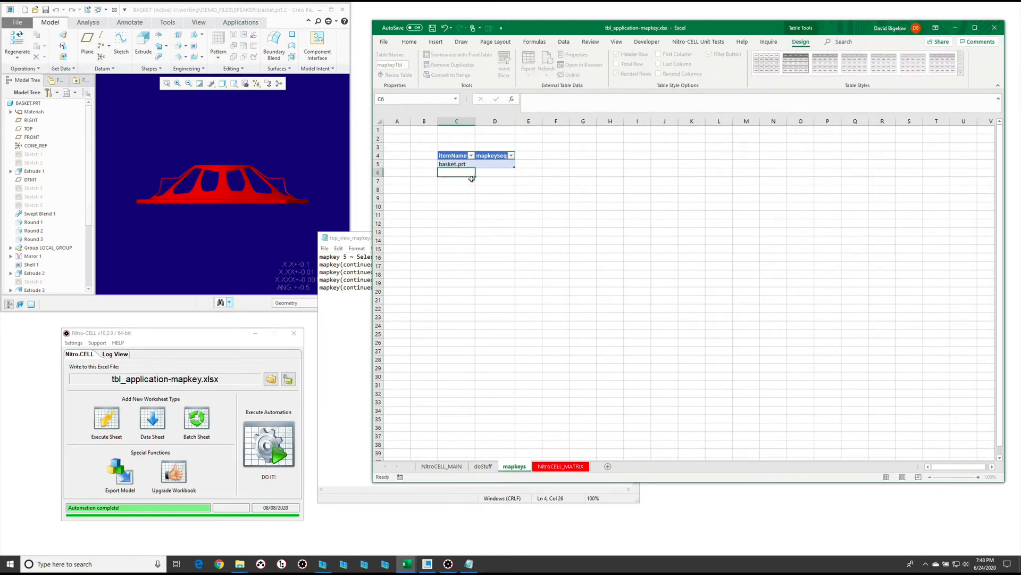
{"action": "key", "text": "Return"}
- Copy the mapkey text in Notepad from "Select `main_dlg_cur`" to the end and paste it into the mapkeySeq cell D5
{"action": "left_click", "coordinate": [506, 165]}
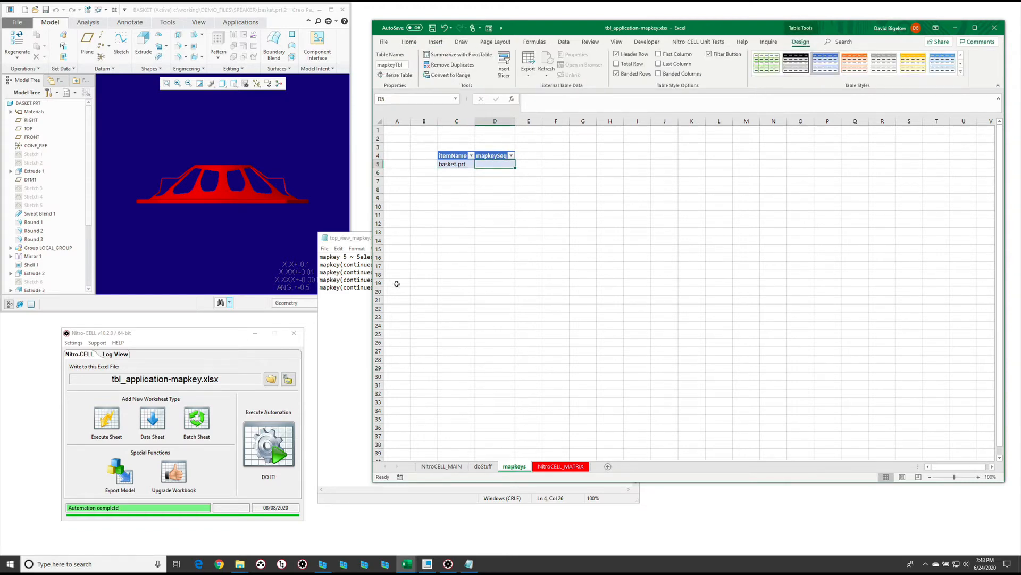
{"action": "left_click", "coordinate": [342, 324]}
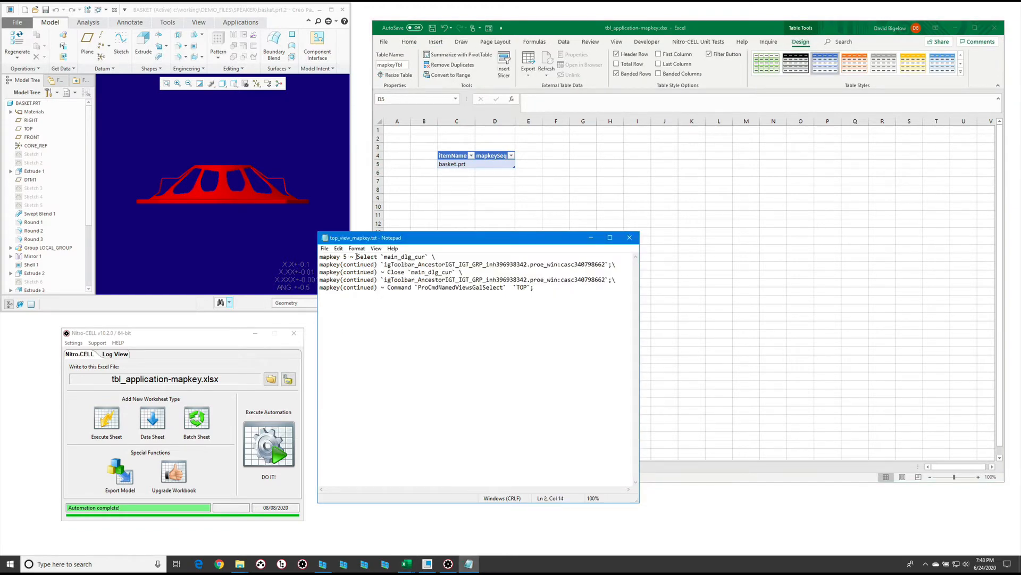
{"action": "left_click_drag", "start_coordinate": [356, 257], "coordinate": [558, 286]}
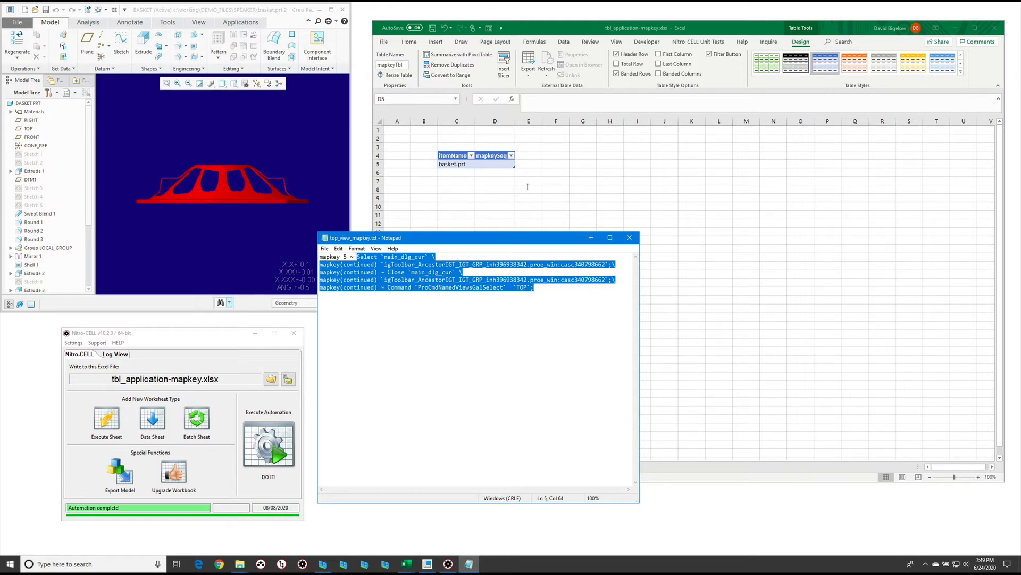
{"action": "left_click", "coordinate": [495, 165]}
{"action": "double_click", "coordinate": [495, 165]}
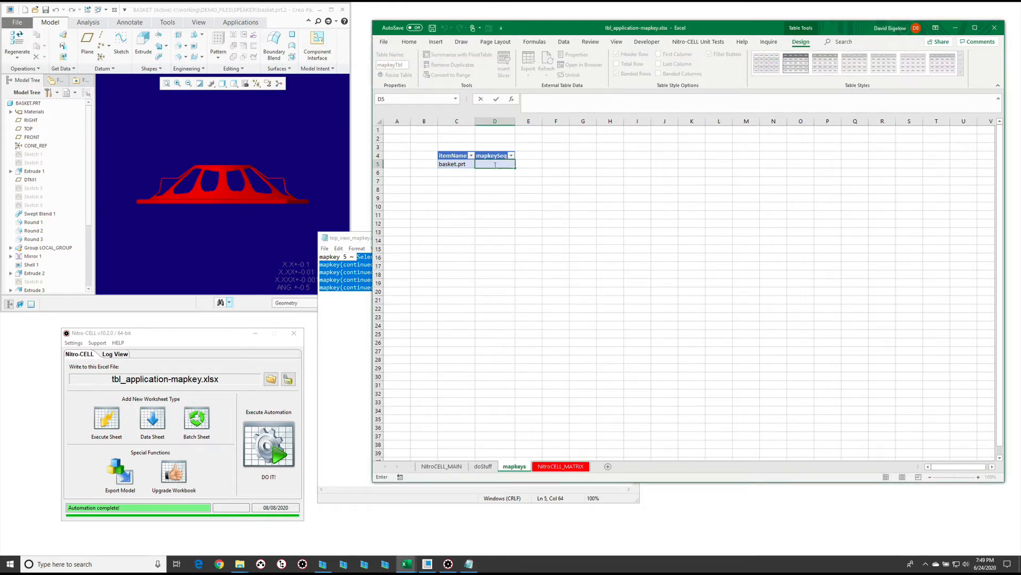
{"action": "type", "text": "Select `main_dlg_cur`\\ mapkey(continued) `igToolbar_AncestorIGT_IGT_GRP_inh396938342.proe_win:casc340798662`;\\ mapkey(continued) ~ Close `main_dlg_cur`\\ mapkey(continued) `igToolbar_AncestorIGT_IGT_GRP_inh396938342.proe_win:casc340798662`;\\ mapkey(continued) ~ Command `ProCmdNamedViewsGalSelect`  `TOP`;"}
{"action": "key", "text": "Return"}
{"action": "left_click", "coordinate": [499, 178]}
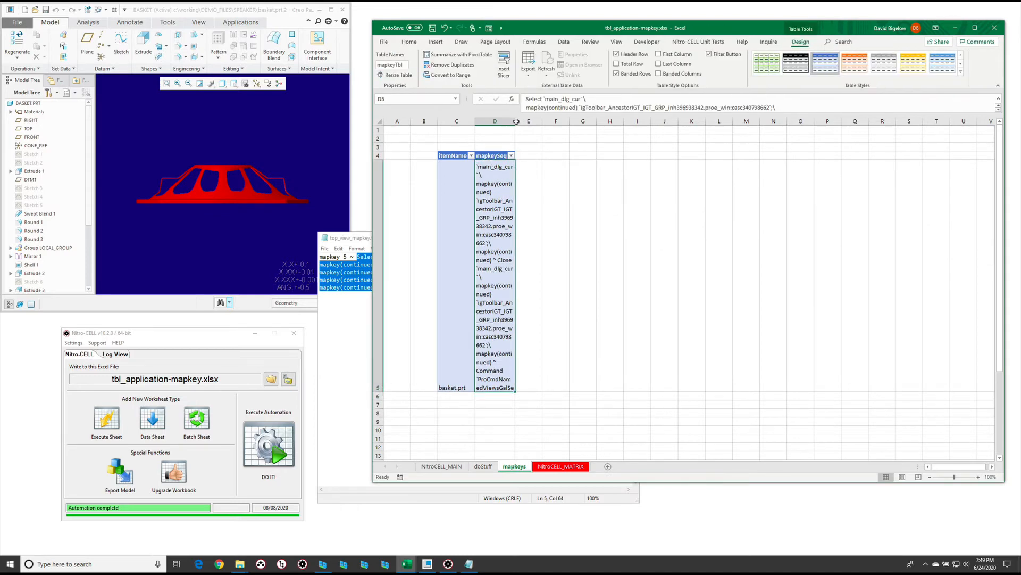
- Widen column D to fit the mapkey lines and autofit the height of row 5
{"action": "left_click_drag", "start_coordinate": [514, 121], "coordinate": [743, 121]}
{"action": "double_click", "coordinate": [381, 392]}
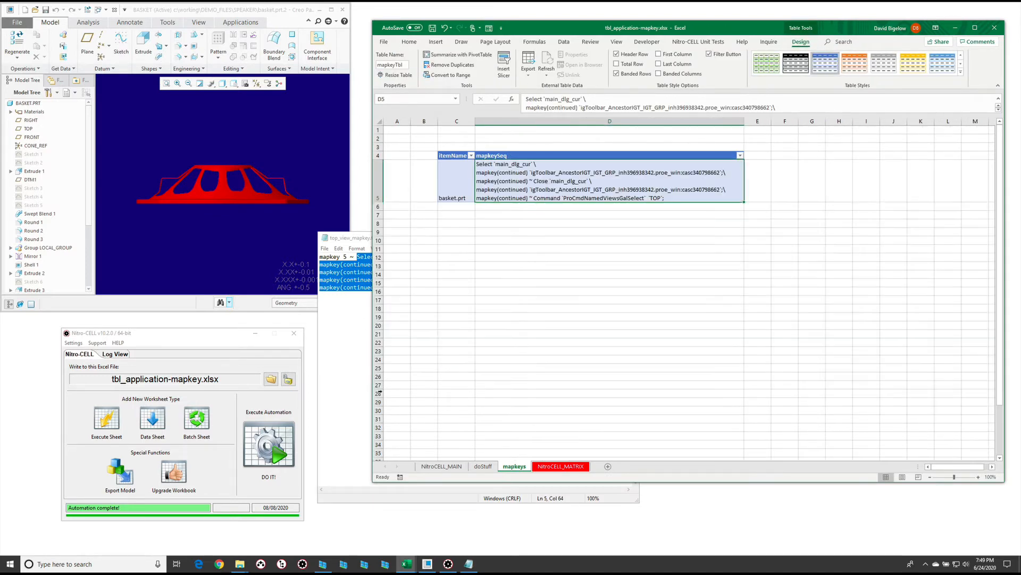
{"action": "left_click", "coordinate": [511, 274]}
- Set the MAPKEY action's Source Model in cell E10 of the doStuff sheet to TBL:mapkeyTbl
{"action": "left_click", "coordinate": [482, 467]}
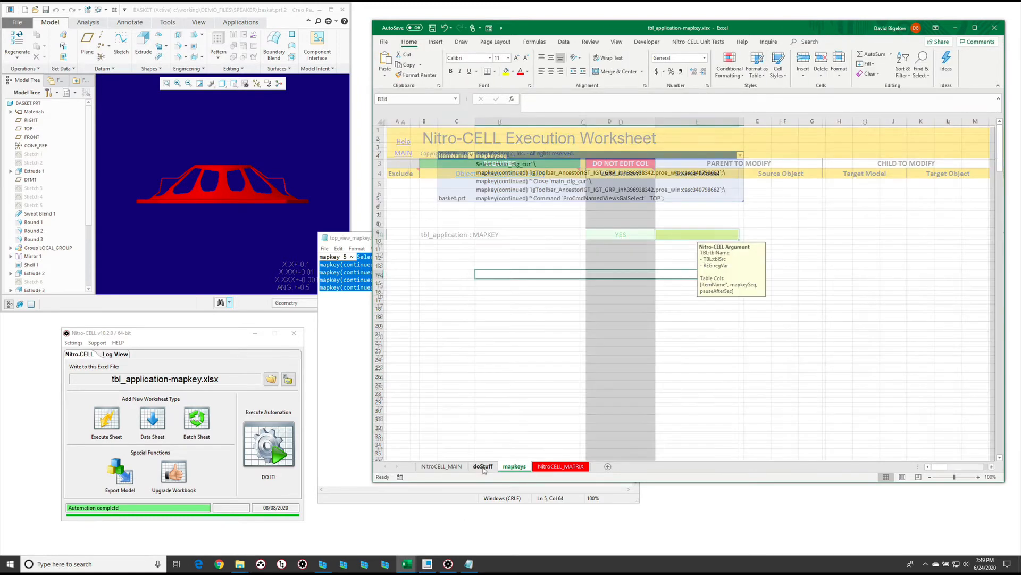
{"action": "left_click", "coordinate": [679, 234]}
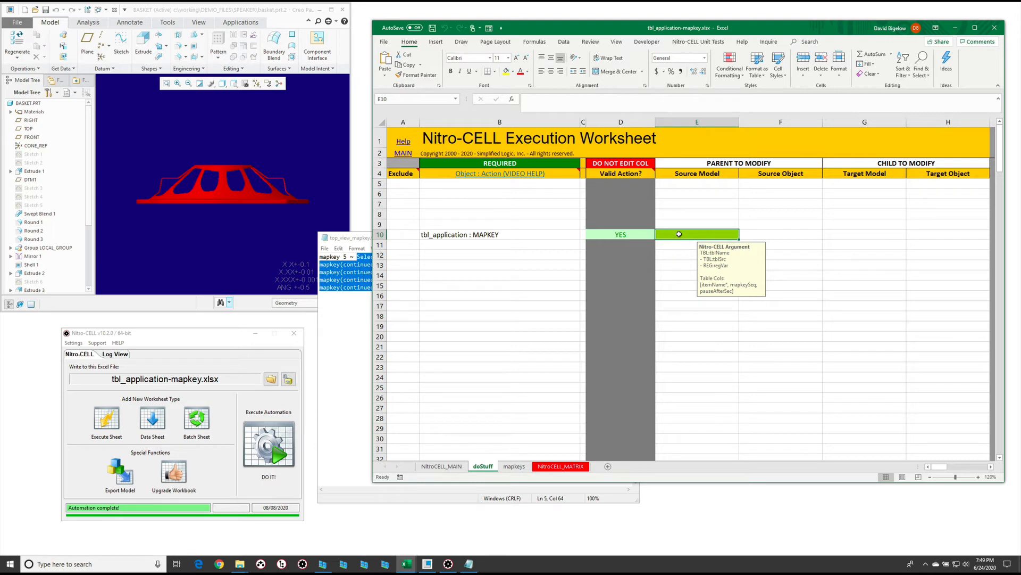
{"action": "type", "text": "TBL:"}
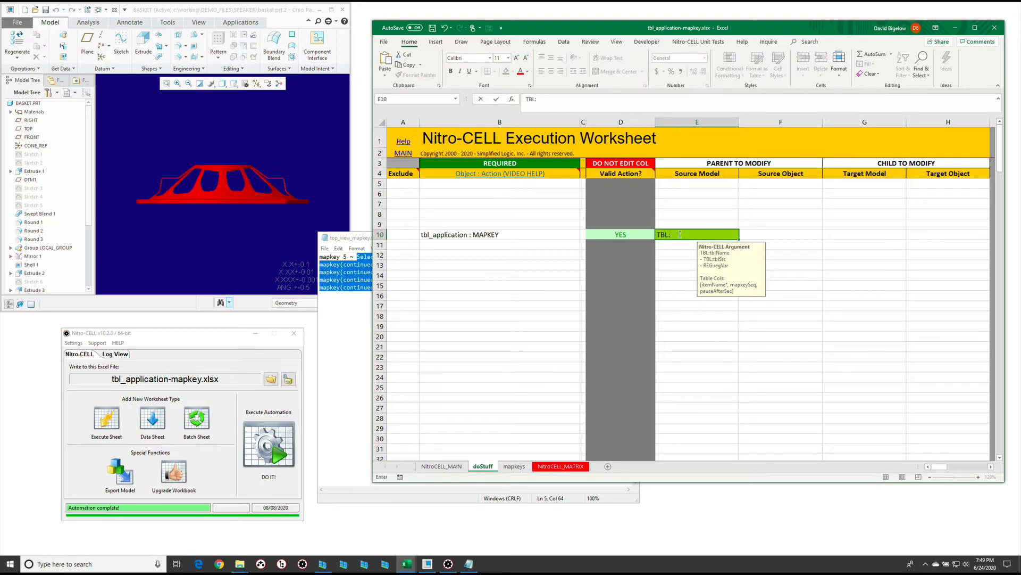
{"action": "type", "text": "mapkeyTbl"}
{"action": "key", "text": "Return"}
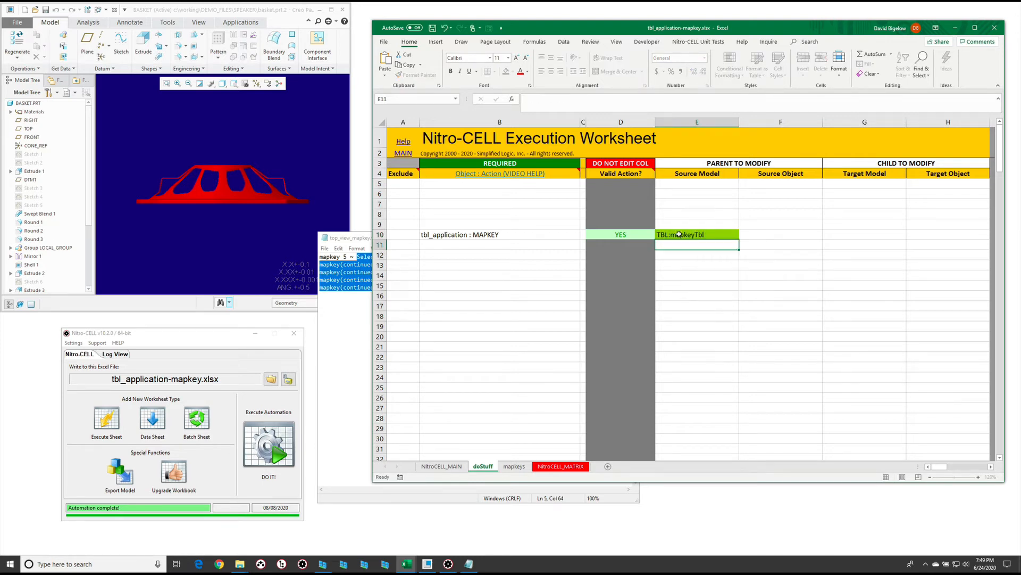
- Tilt the basket model out of its current view in Creo and run the Nitro-CELL automation on the workbook
{"action": "left_click", "coordinate": [234, 211]}
{"action": "left_click_drag", "start_coordinate": [234, 211], "coordinate": [224, 225]}
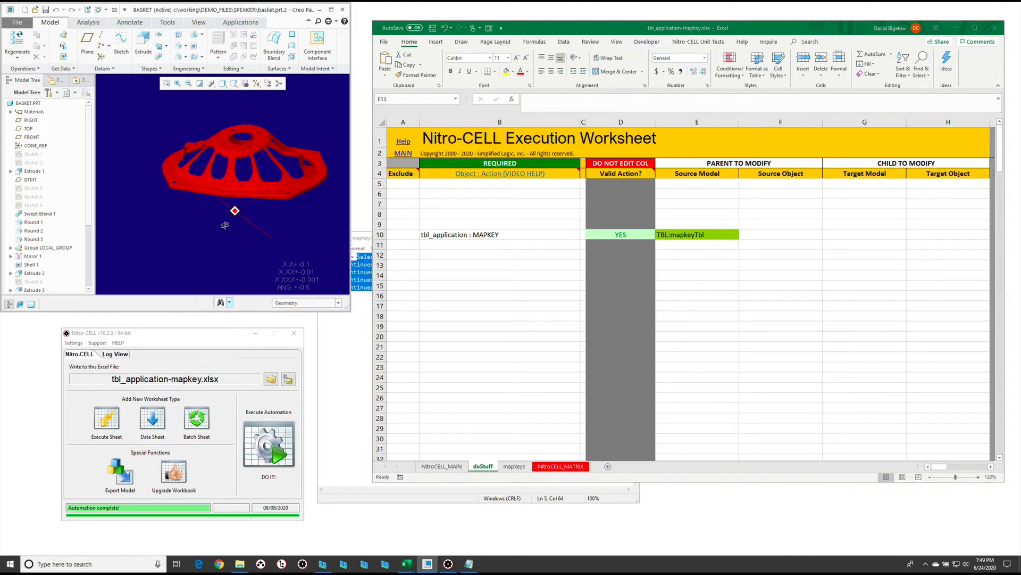
{"action": "left_click", "coordinate": [348, 346]}
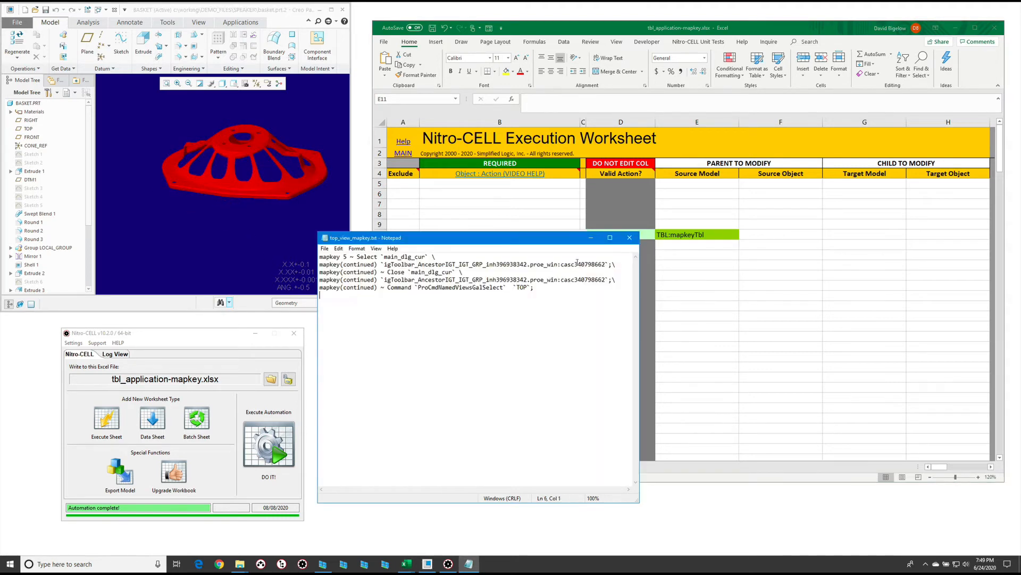
{"action": "left_click", "coordinate": [590, 239]}
{"action": "left_click", "coordinate": [268, 442]}
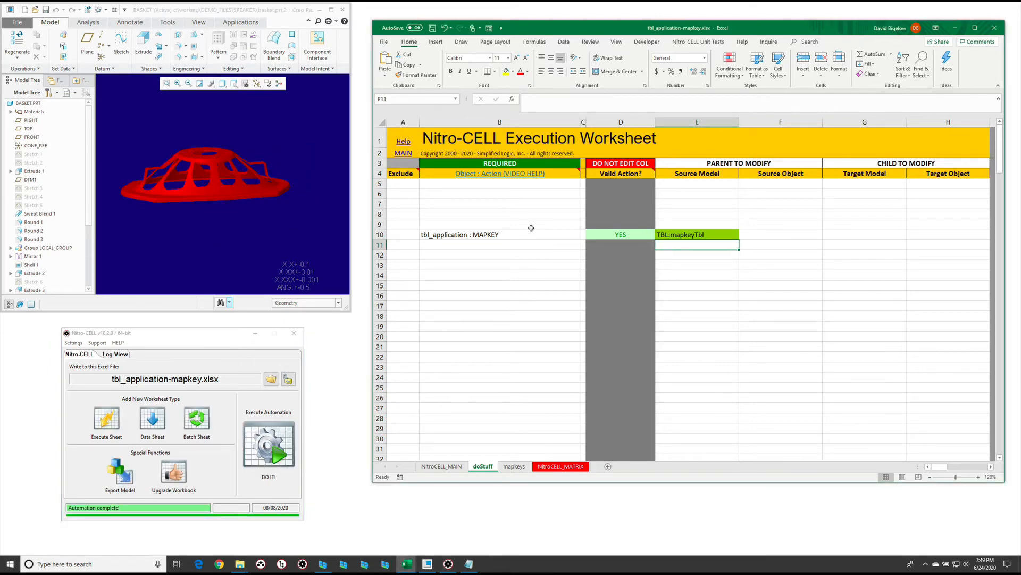
- Add spider.prt as the itemName of a second table row in cell C6 of the mapkeys sheet
{"action": "left_click", "coordinate": [494, 202]}
{"action": "left_click", "coordinate": [508, 466]}
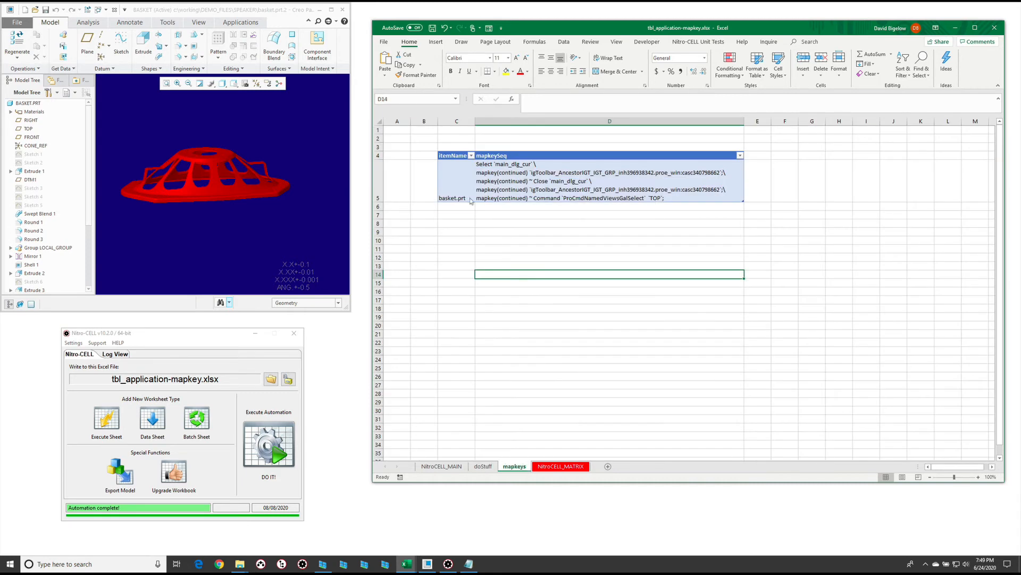
{"action": "left_click", "coordinate": [452, 207]}
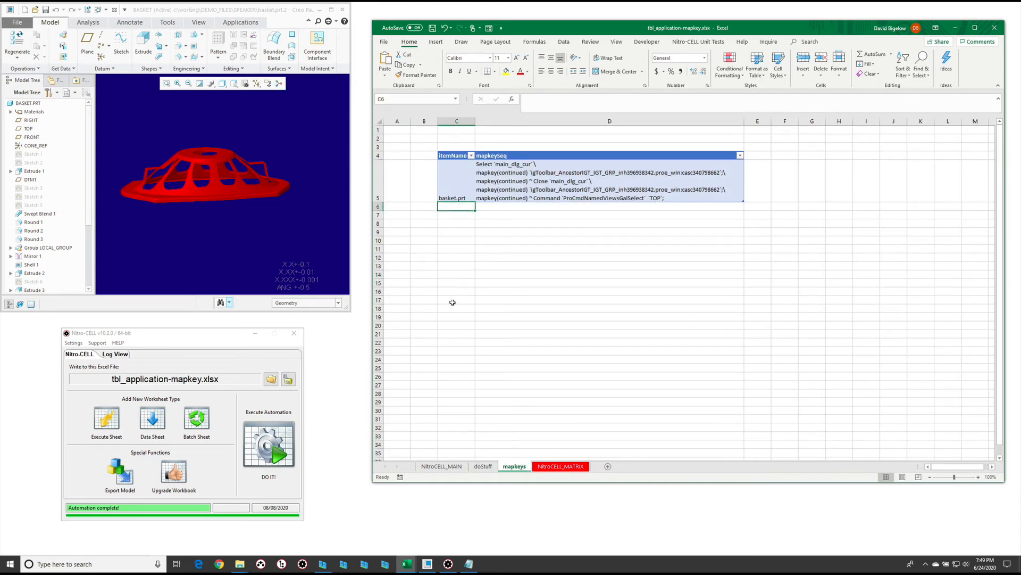
{"action": "type", "text": "spider.prt"}
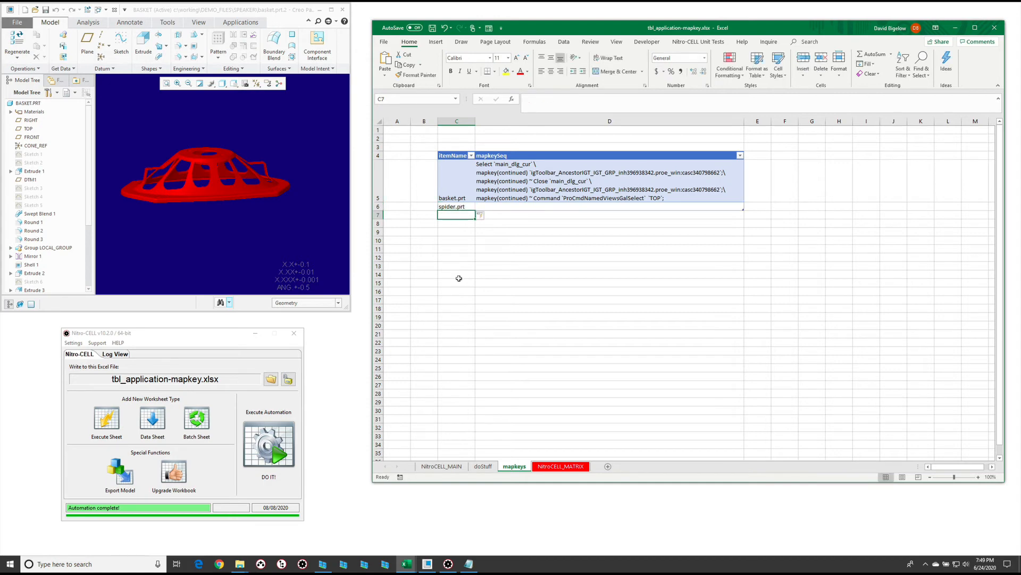
{"action": "key", "text": "Tab"}
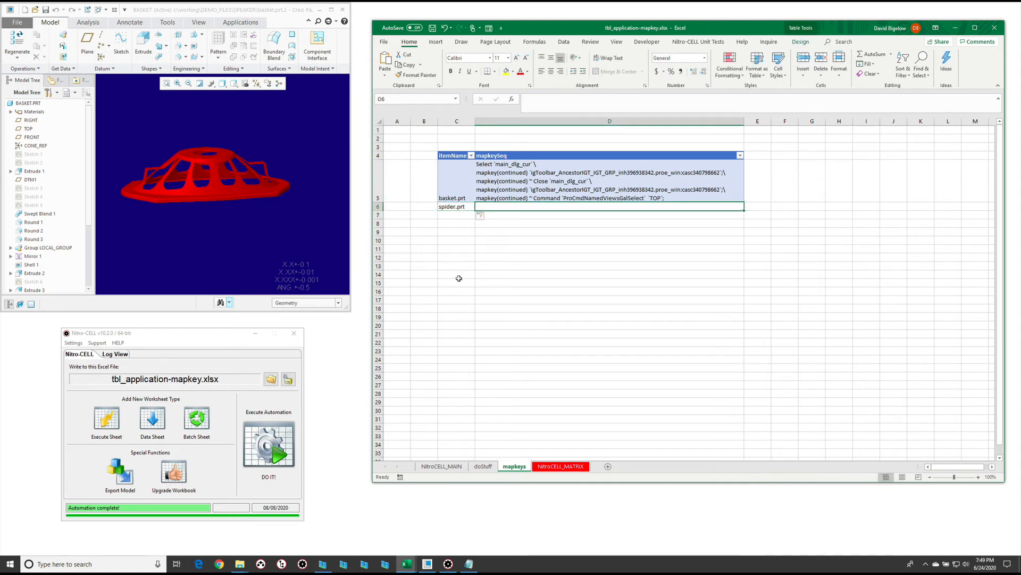
- Copy the basket.prt mapkey sequence from cell D5 into the spider.prt row's mapkeySeq cell D6
{"action": "left_click", "coordinate": [582, 189]}
{"action": "key", "text": "ctrl+c"}
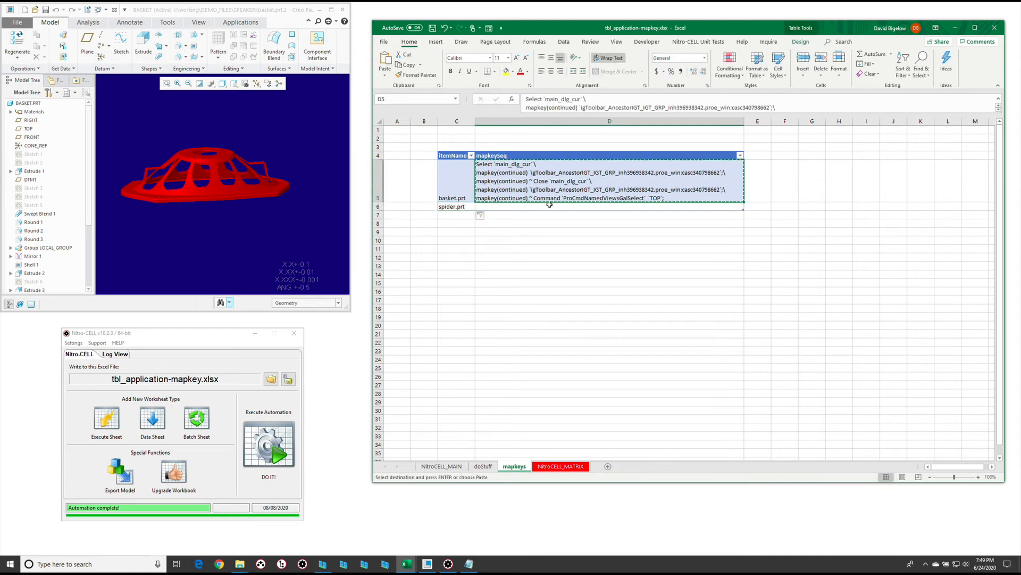
{"action": "left_click", "coordinate": [547, 207]}
{"action": "key", "text": "ctrl+v"}
{"action": "key", "text": "Escape"}
- Add front_plate.prt as the itemName of a third table row in cell C7
{"action": "left_click", "coordinate": [450, 249]}
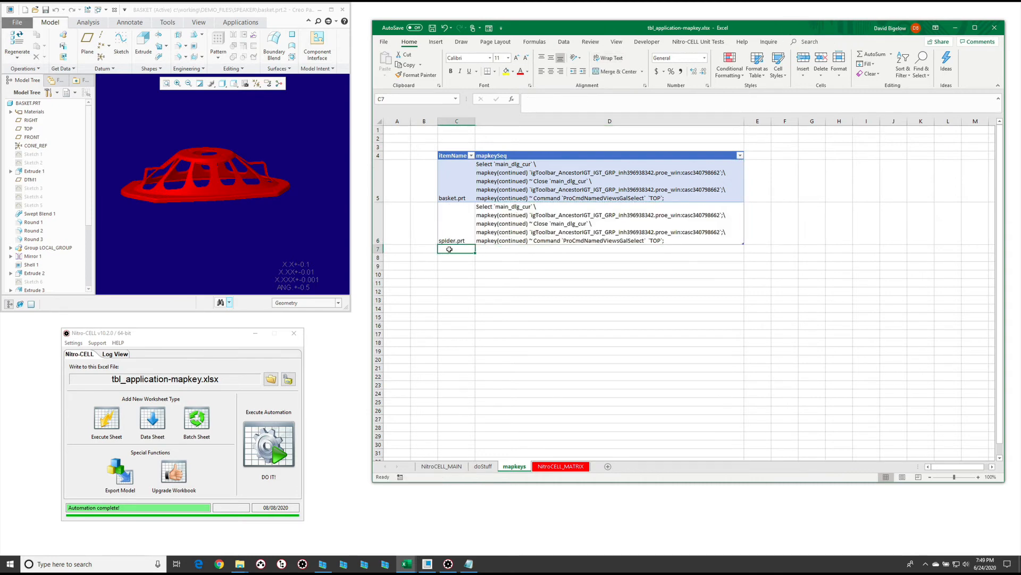
{"action": "type", "text": "front_-"}
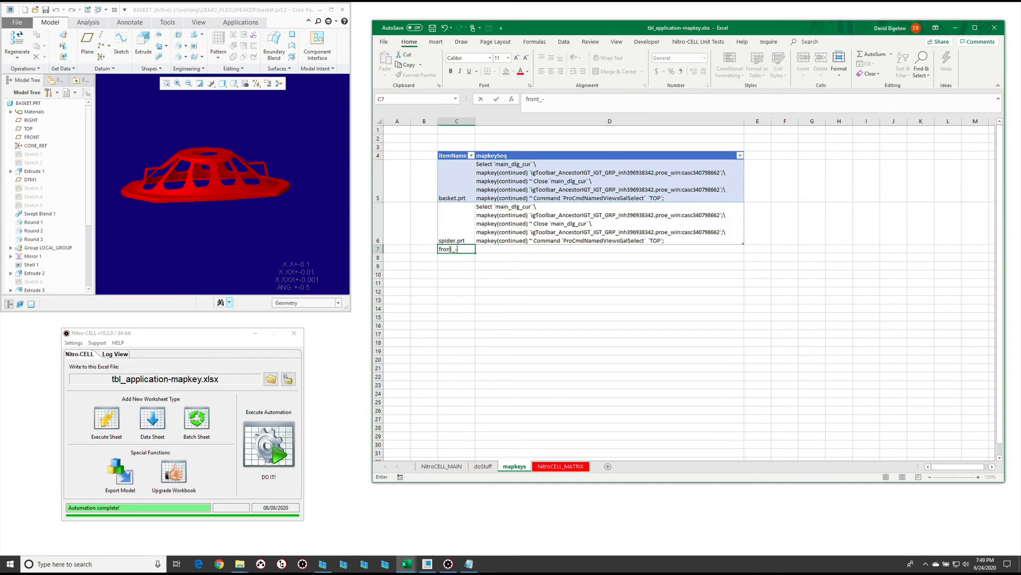
{"action": "type", "text": "late"}
{"action": "type", "text": "ate.prt"}
{"action": "key", "text": "Tab"}
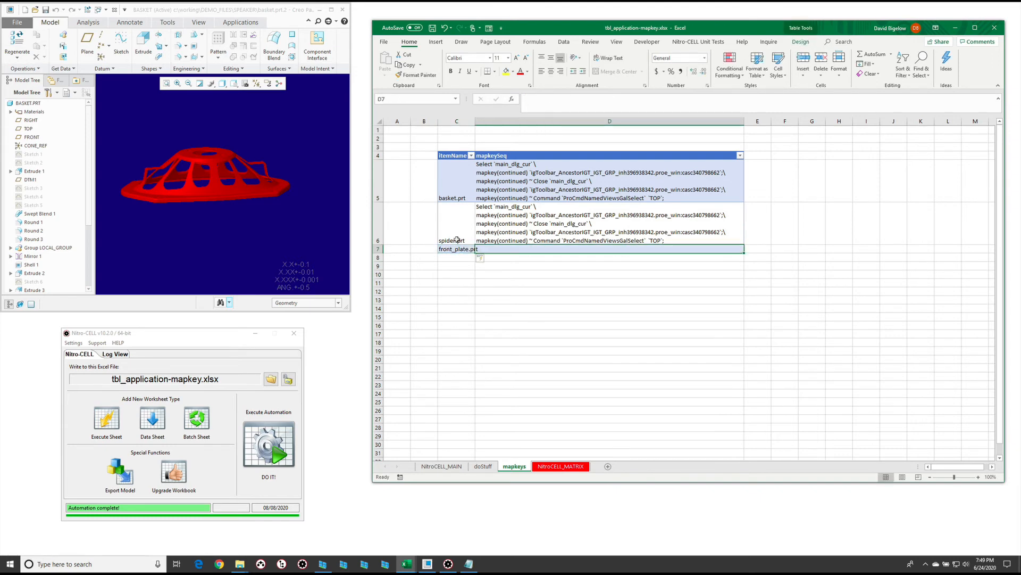
- Copy the mapkey sequence from the spider.prt row into the front_plate.prt row's mapkeySeq cell D7
{"action": "key", "text": "Up"}
{"action": "key", "text": "ctrl+c"}
{"action": "key", "text": "Down"}
{"action": "key", "text": "Return"}
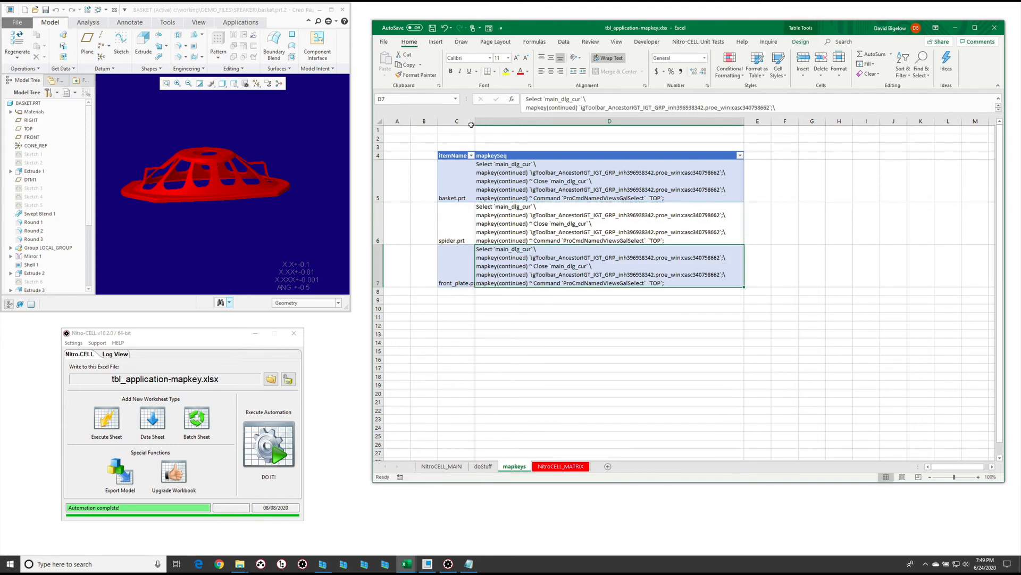
- Autofit columns C and D of the mapkeys sheet to the part names and mapkey lines
{"action": "left_click_drag", "start_coordinate": [471, 120], "coordinate": [476, 119]}
{"action": "double_click", "coordinate": [473, 121]}
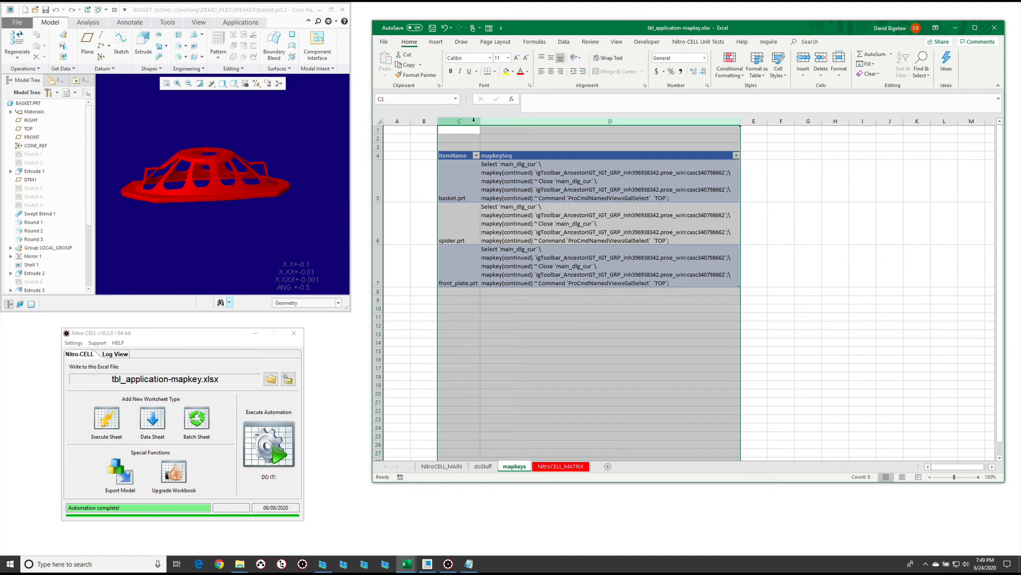
{"action": "left_click", "coordinate": [472, 257]}
- Enter the tbl_model : OPEN action in cell B8 of the doStuff sheet using an nc_command reference
{"action": "left_click", "coordinate": [486, 466]}
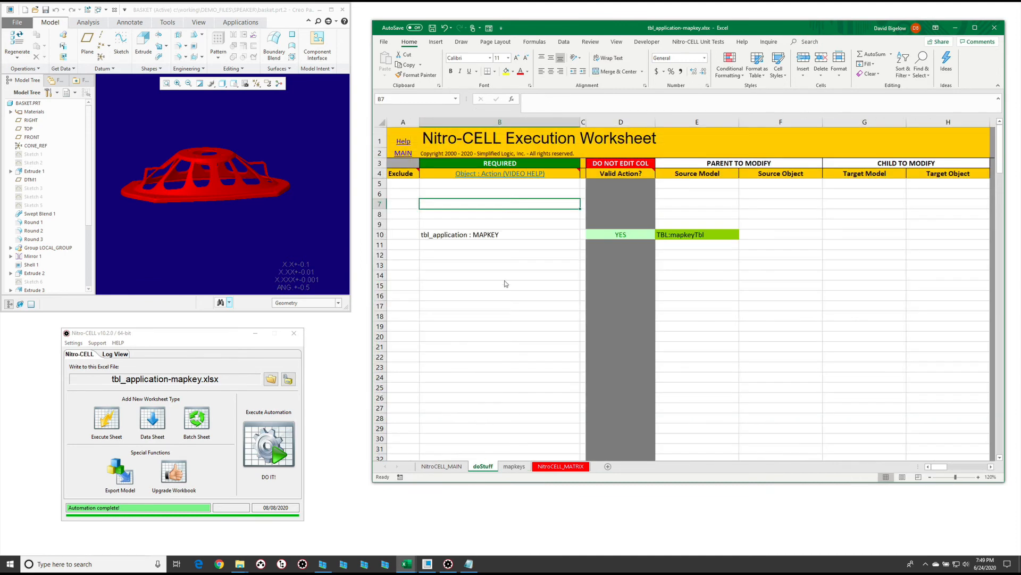
{"action": "left_click", "coordinate": [470, 213]}
{"action": "type", "text": "=nc_command["}
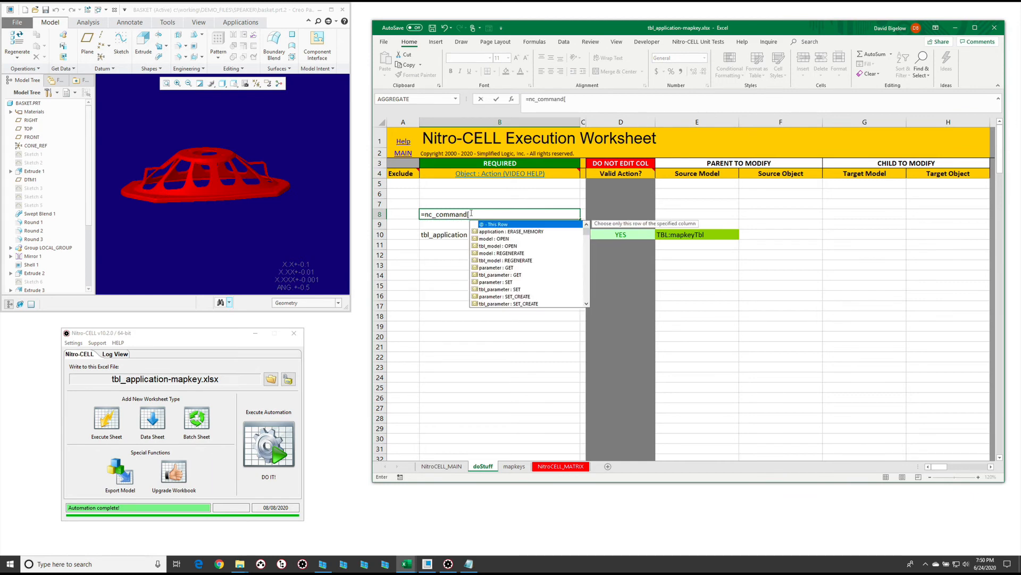
{"action": "type", "text": "tbl_m"}
{"action": "key", "text": "Tab"}
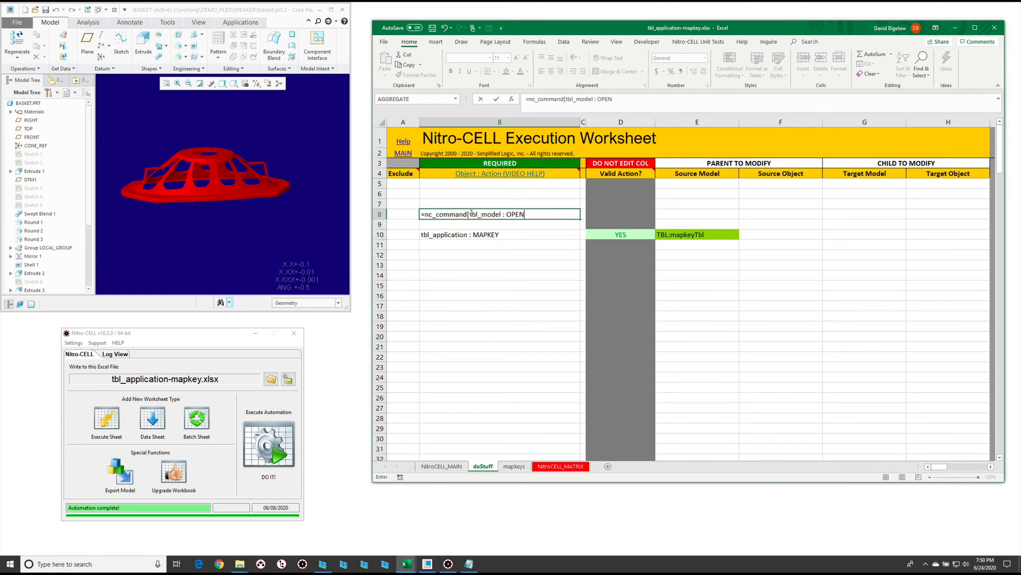
{"action": "key", "text": "Return"}
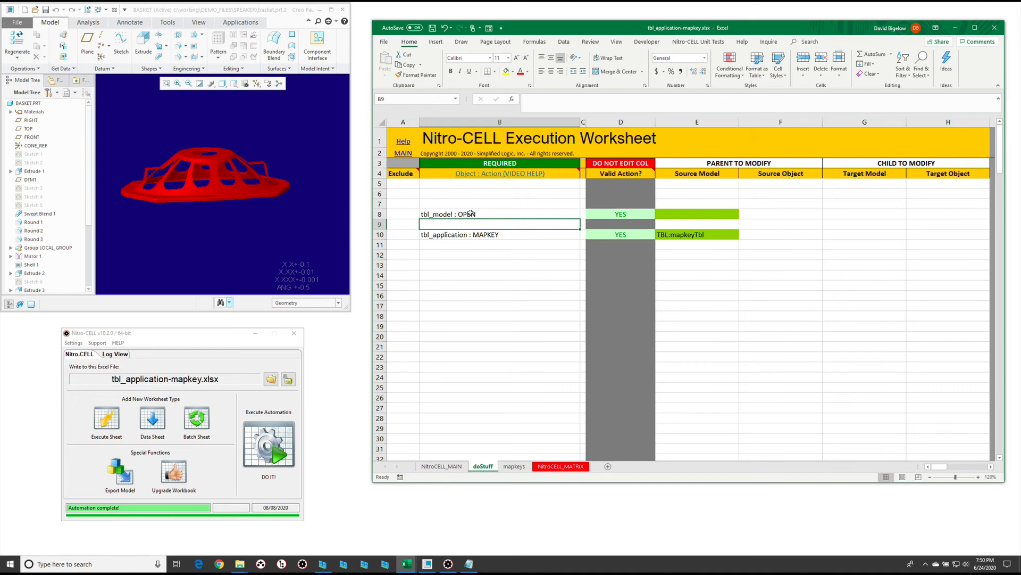
- Set the OPEN action's Source Model in cell E8 to TBL:mapkeyTbl by copying the value from the MAPKEY row
{"action": "left_click", "coordinate": [697, 235]}
{"action": "key", "text": "ctrl+c"}
{"action": "left_click", "coordinate": [686, 214]}
{"action": "key", "text": "ctrl+v"}
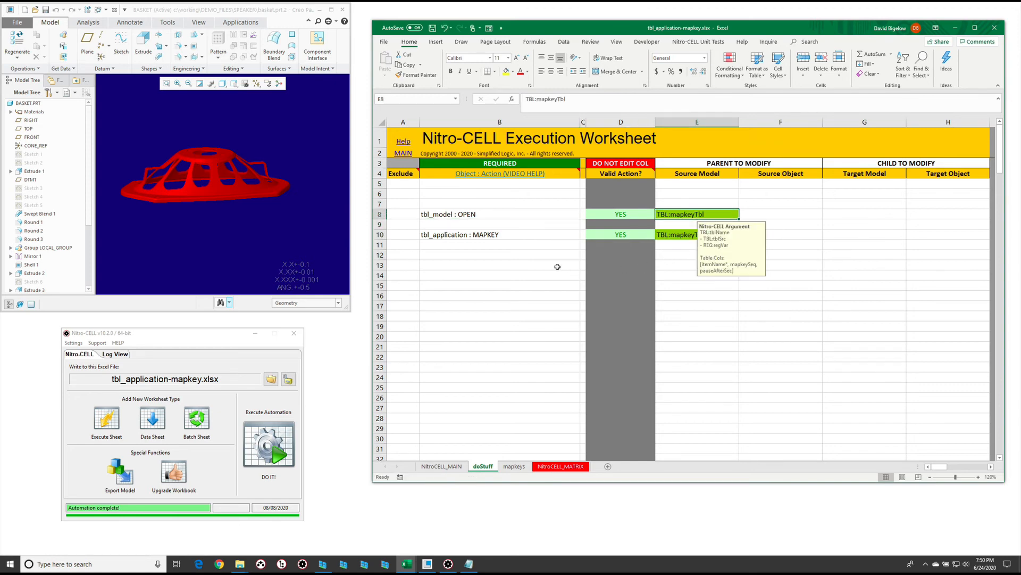
{"action": "left_click", "coordinate": [557, 266]}
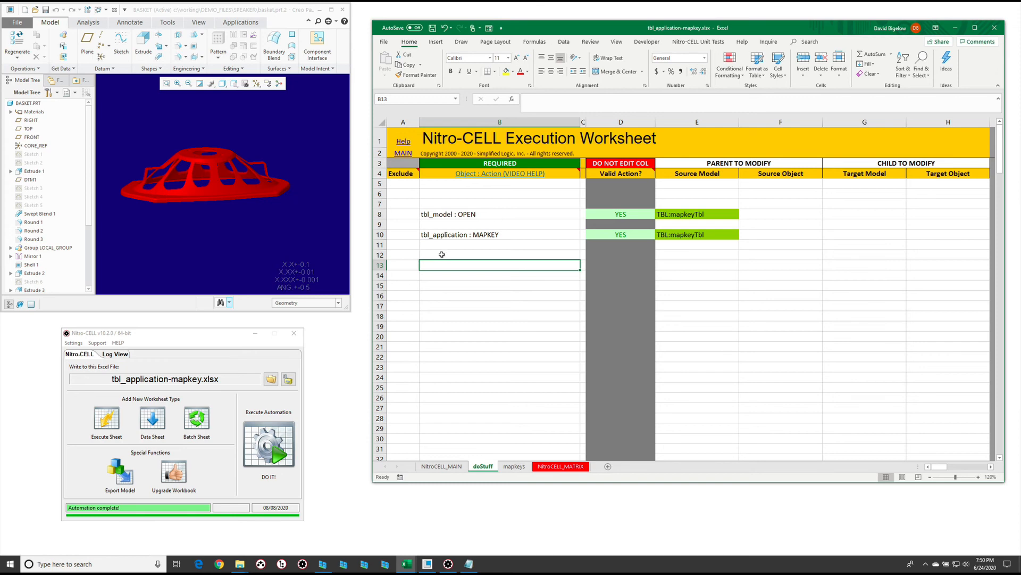
- Run the Nitro-CELL automation with both actions and return to the mapkeys sheet's table
{"action": "left_click", "coordinate": [273, 450]}
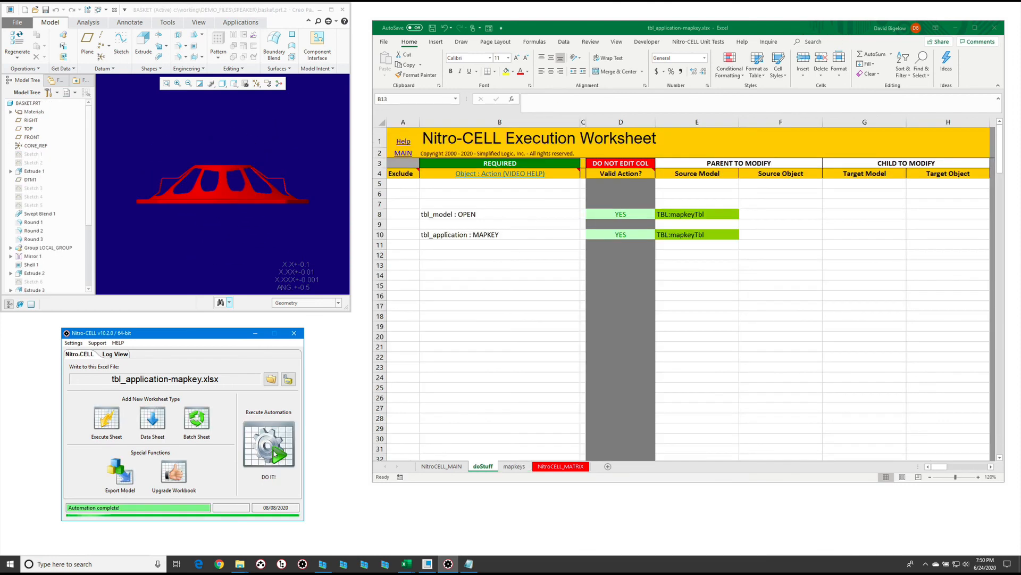
{"action": "left_click", "coordinate": [514, 469]}
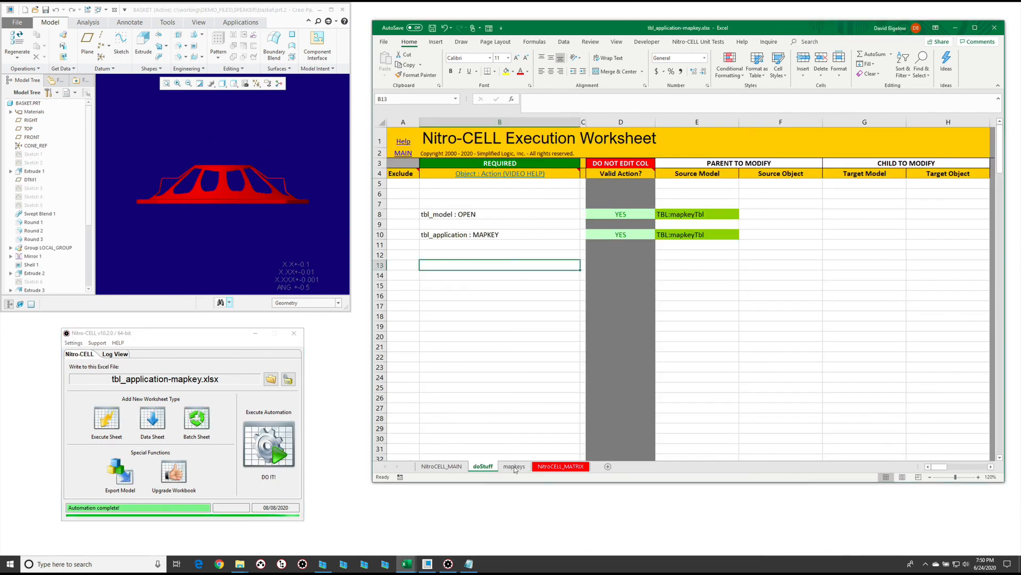
{"action": "left_click", "coordinate": [515, 466]}
{"action": "left_click", "coordinate": [485, 308]}
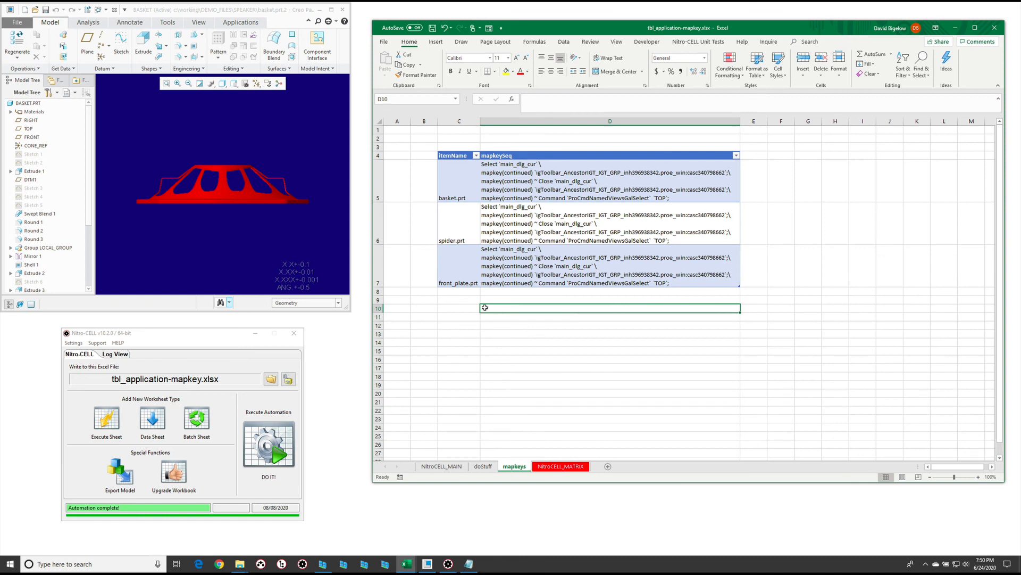